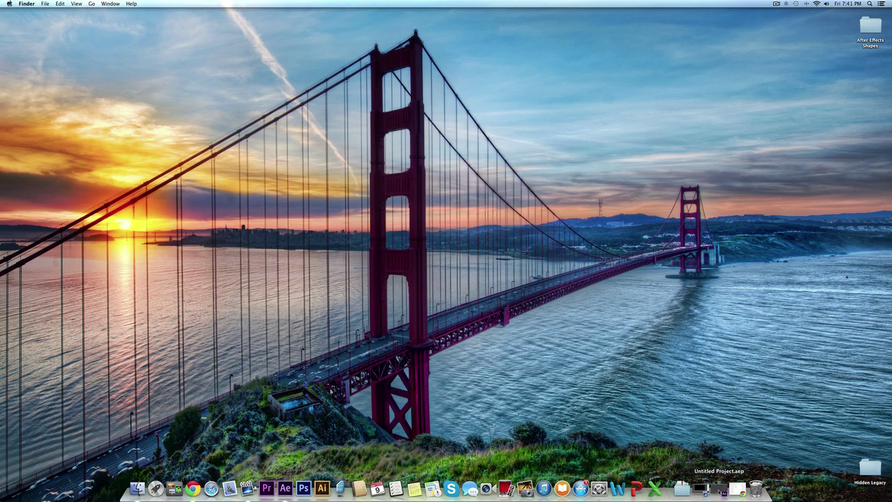
Switch to After Effects and create a composition named "Shape Basics" with the HDTV 1080 29.97 preset and a 10-second duration.
left_click(719, 490)
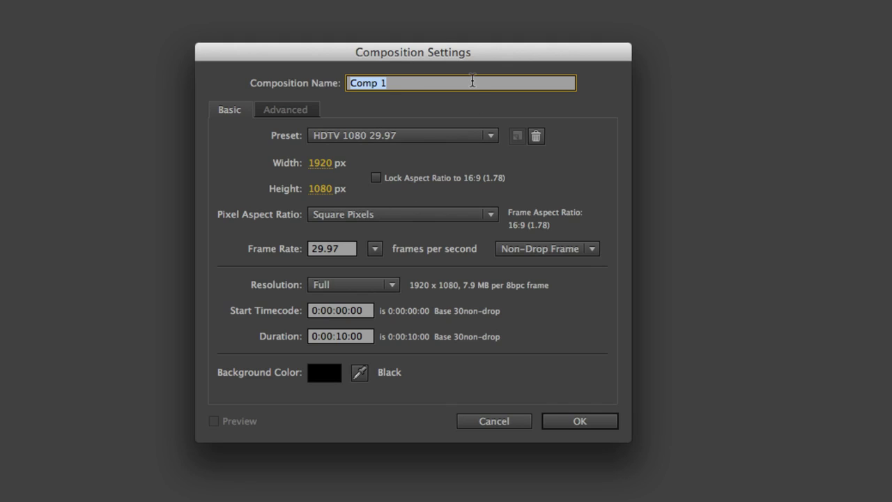
type("Shape Basics")
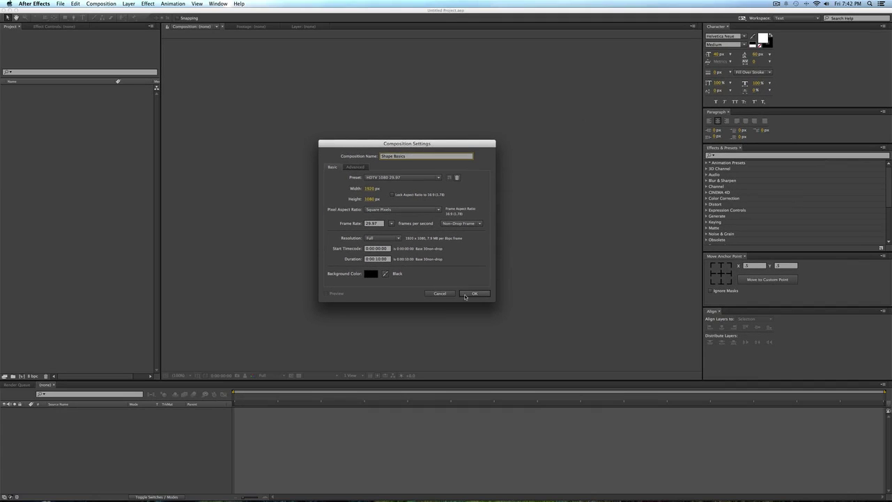
left_click(473, 294)
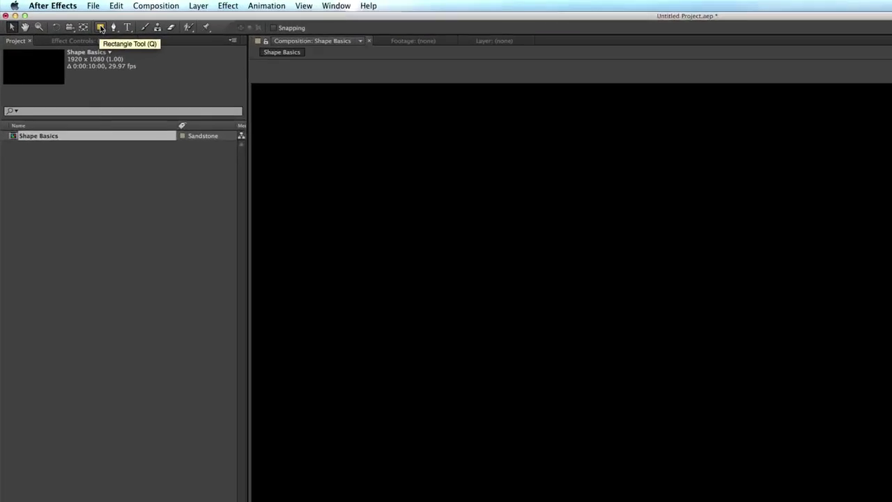
Cycle through the shape tools to the Ellipse tool and draw a wide ellipse across most of the composition.
left_click(65, 17)
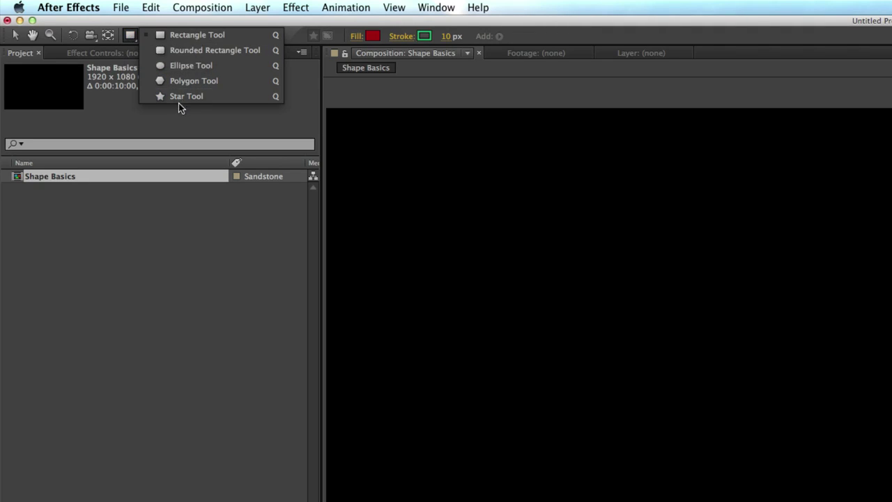
left_click(192, 64)
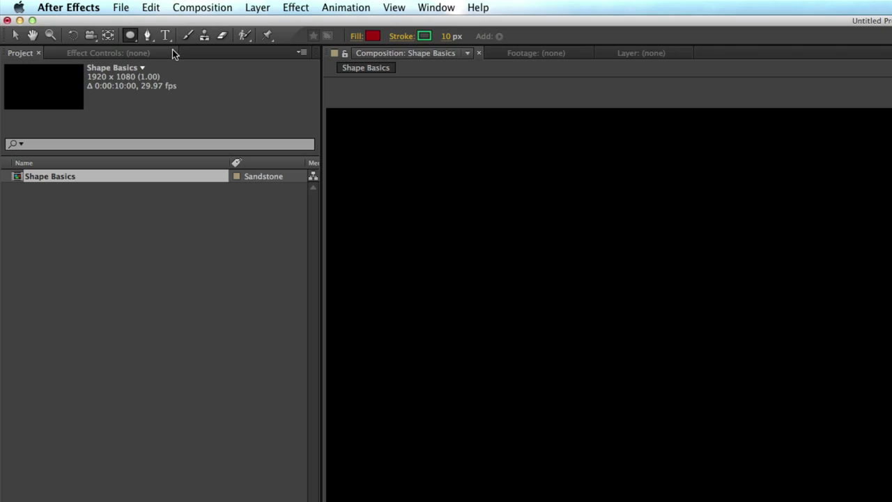
key("q")
key("q")
key("q")
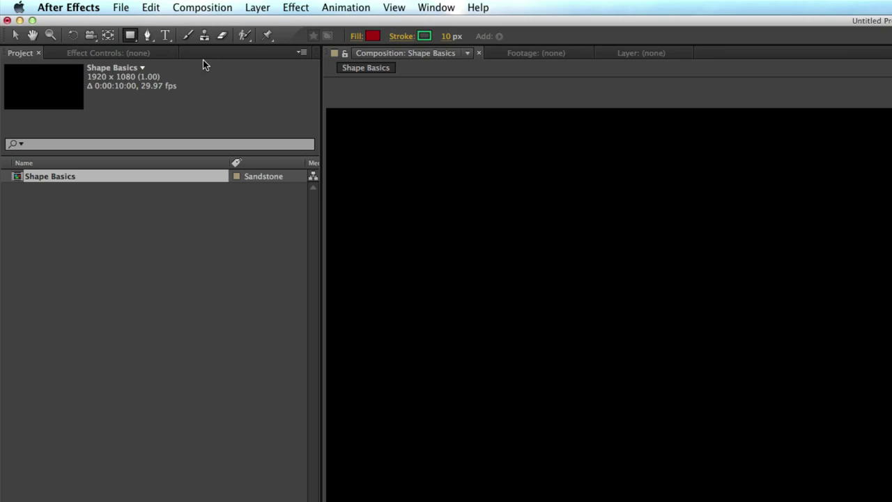
key("q")
key("q")
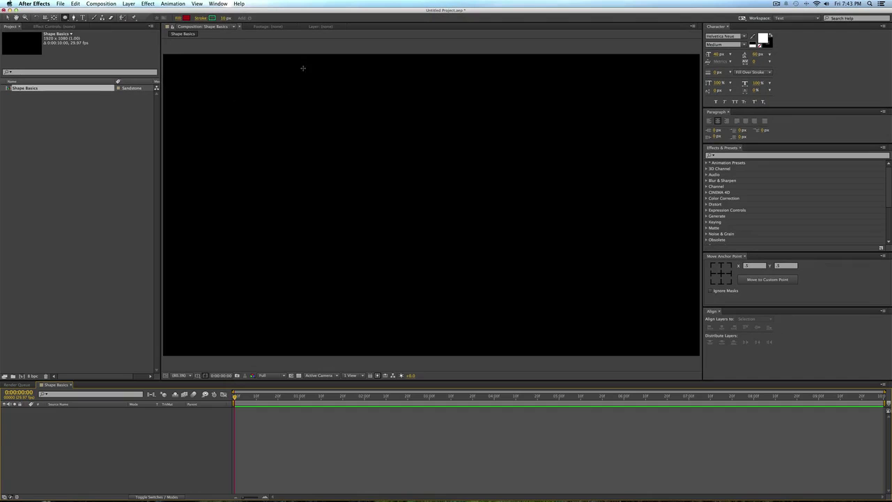
mouse_move(241, 70)
left_mouse_down()
mouse_move(615, 292)
mouse_move(625, 308)
left_mouse_up()
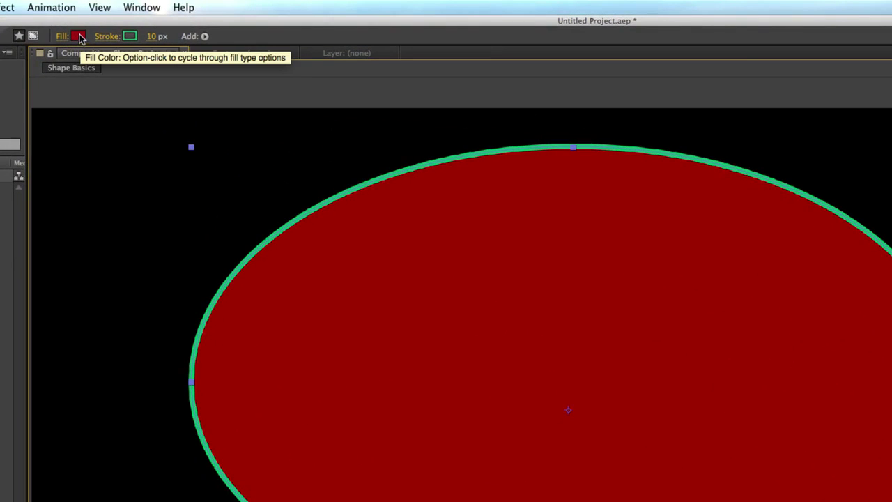
Give the ellipse a teal fill and a light grey D6D6D6 stroke 83 px wide.
left_click(78, 37)
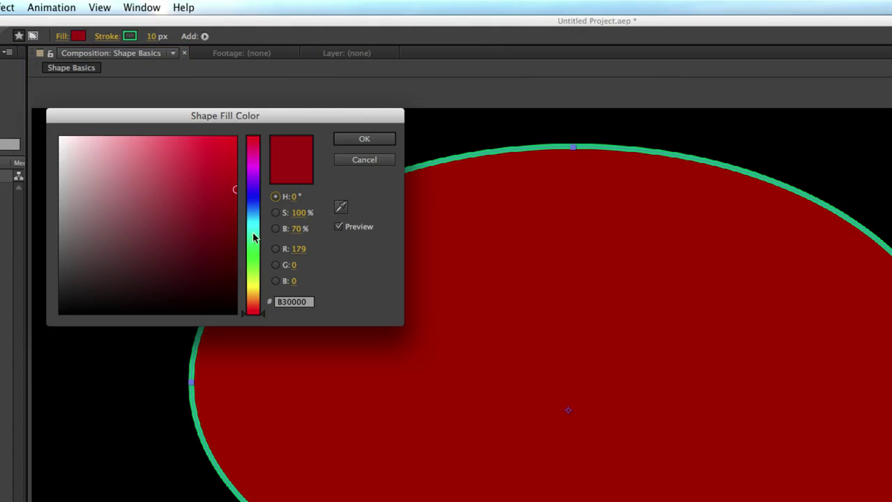
mouse_move(252, 235)
left_mouse_down()
mouse_move(256, 204)
mouse_move(255, 217)
mouse_move(109, 201)
mouse_move(118, 139)
mouse_move(44, 163)
left_mouse_up()
left_click(364, 139)
left_click(129, 36)
left_click(363, 139)
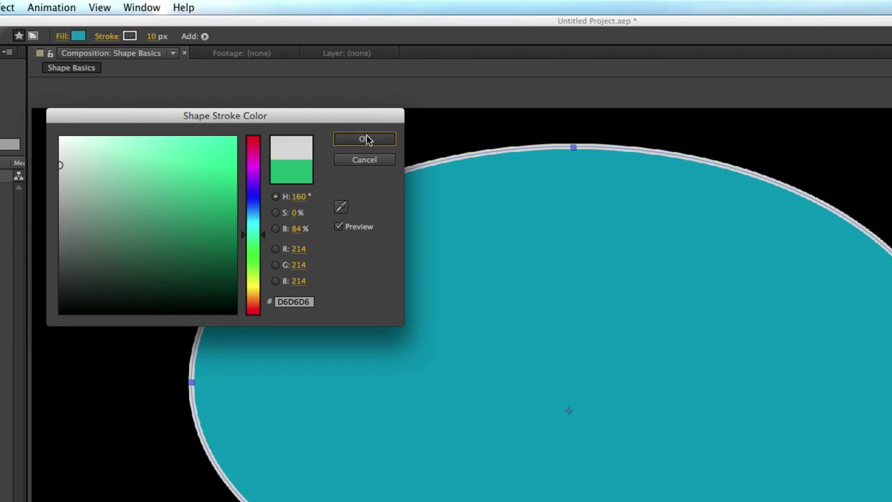
mouse_move(152, 37)
left_mouse_down()
mouse_move(163, 36)
mouse_move(140, 39)
mouse_move(166, 40)
left_mouse_up()
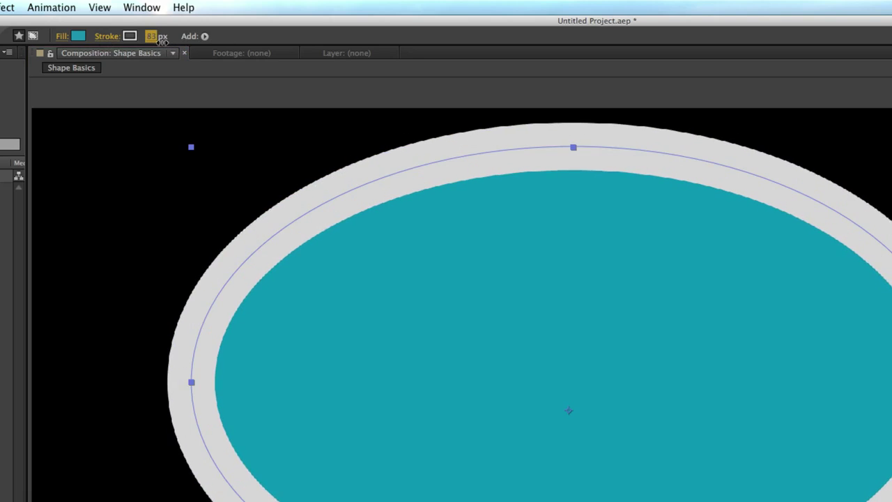
Try the linear gradient, none, solid colour and radial gradient fill types on the ellipse, and cancel the fill options.
left_click(61, 38)
left_click(114, 120)
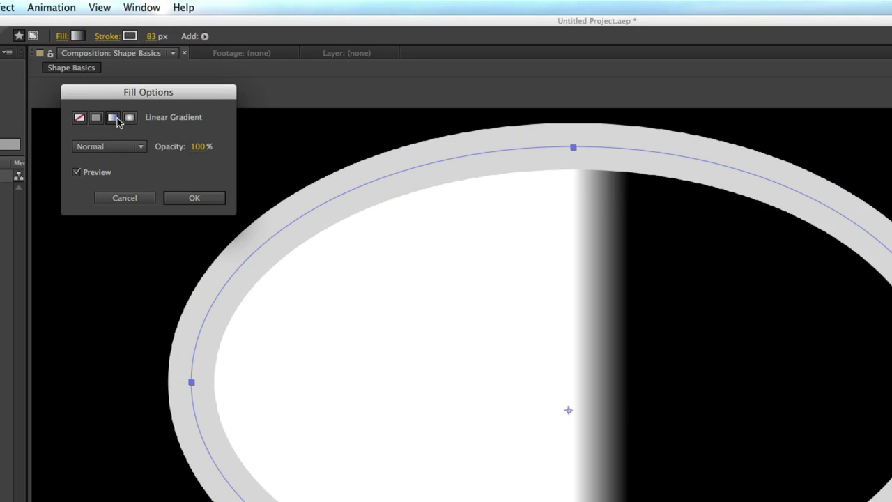
left_click(80, 119)
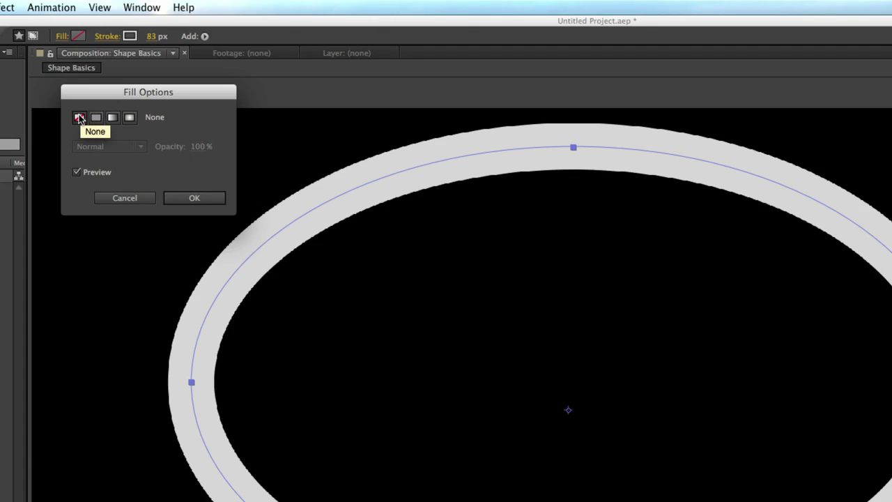
left_click(96, 117)
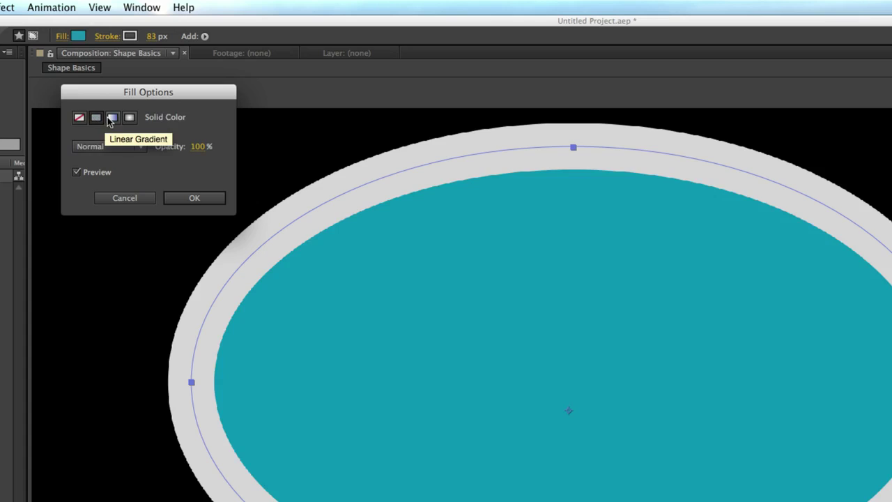
left_click(113, 118)
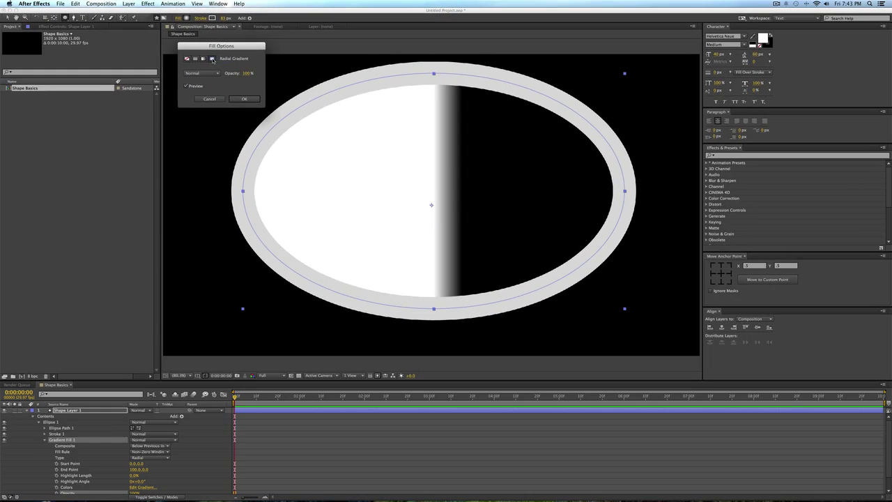
left_click(130, 118)
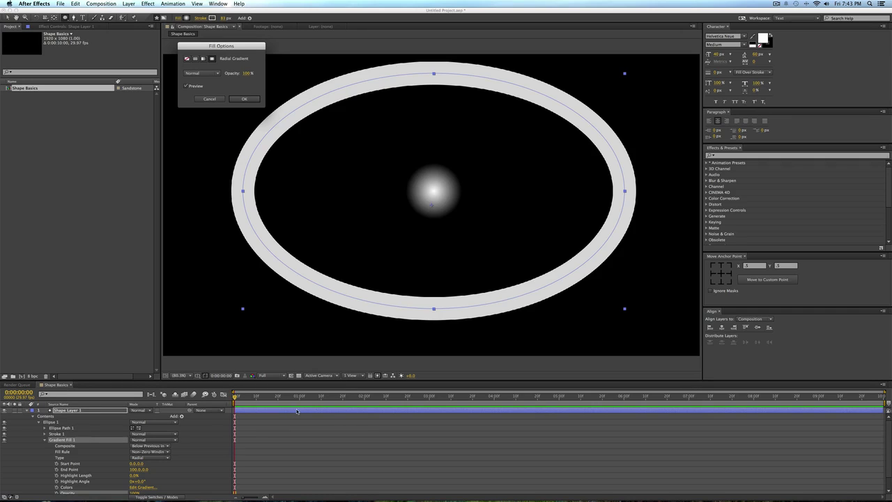
left_click(195, 58)
left_click(203, 58)
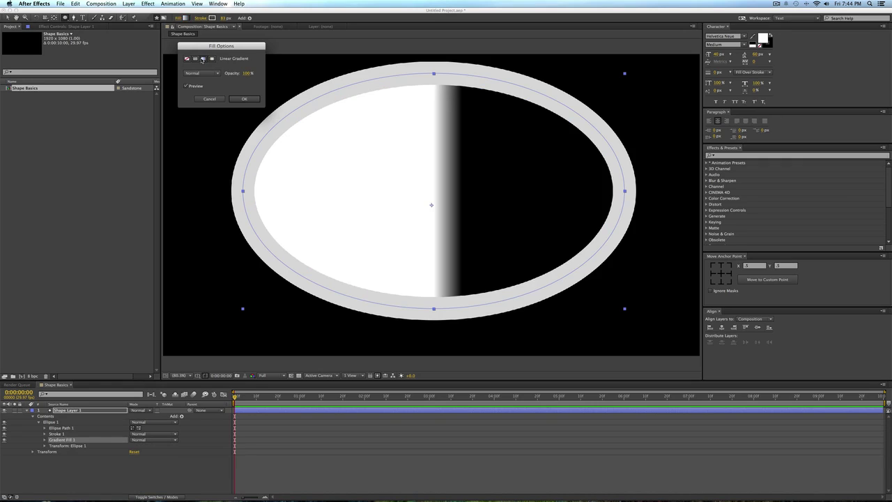
left_click(212, 100)
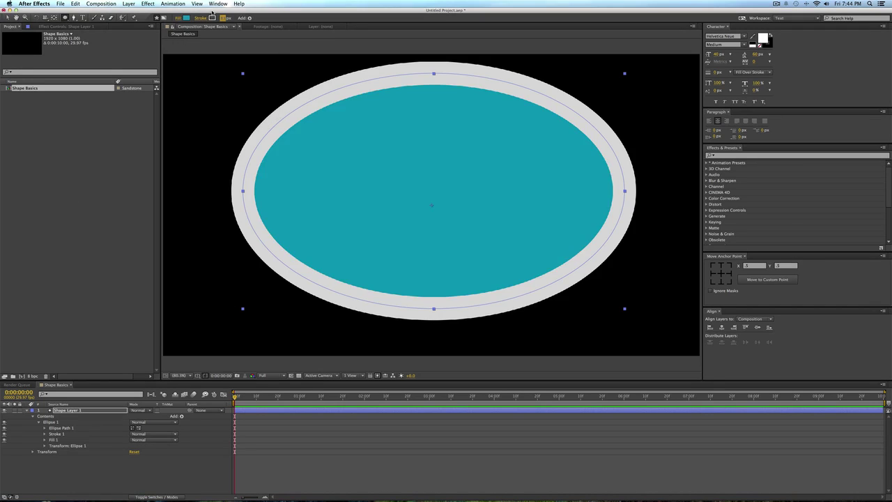
Set the ellipse's stroke width to 0 px and move the ellipse slightly down and to the left.
left_click_drag(223, 18, 183, 18)
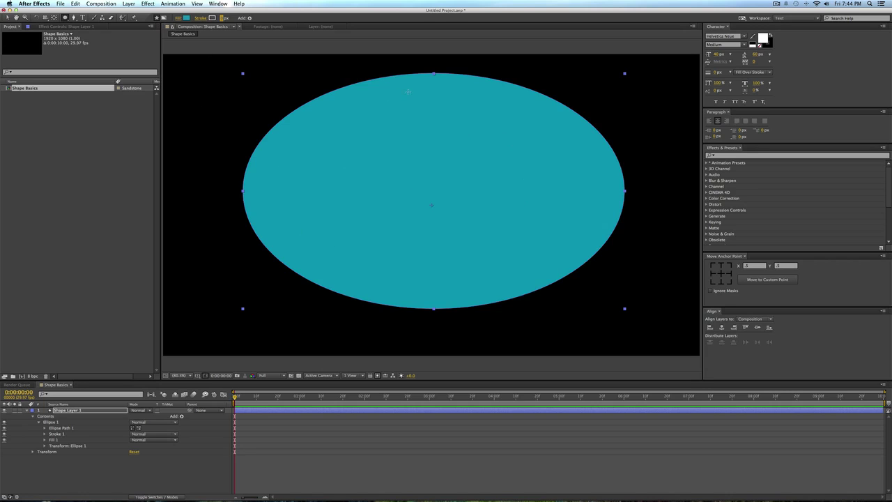
key("v")
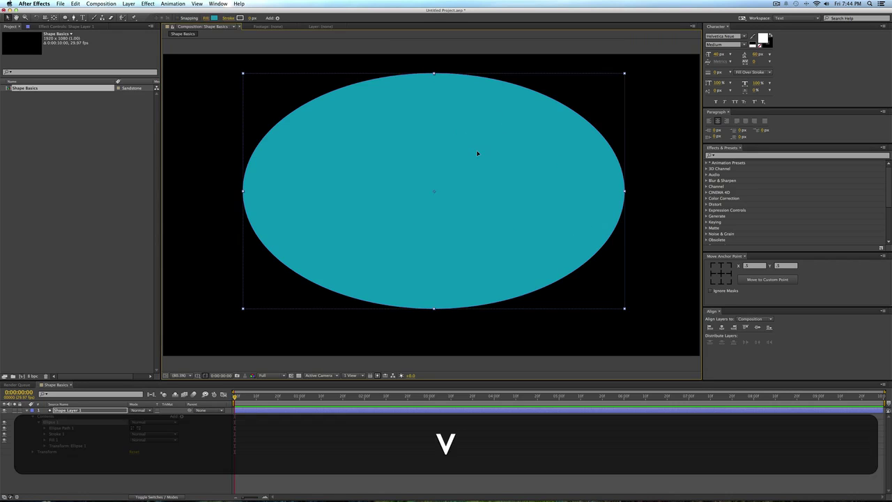
left_click_drag(466, 153, 427, 171)
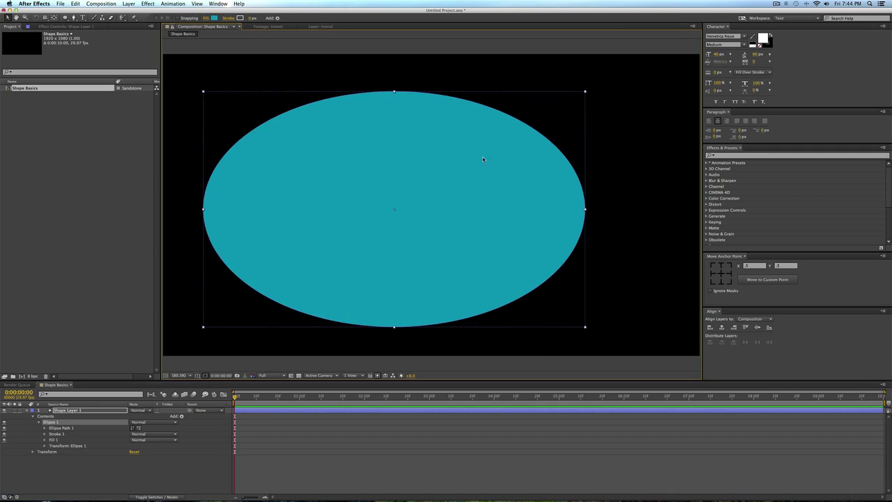
Delete the ellipse together with its shape layer.
key("BackSpace")
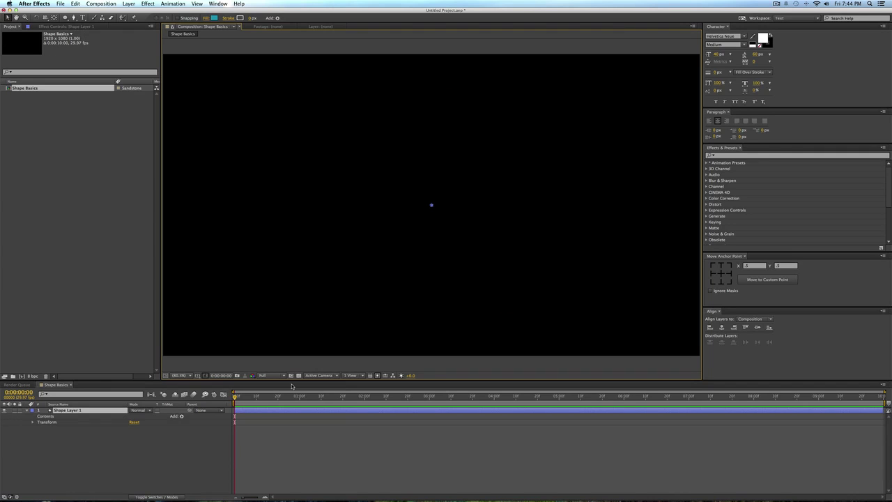
key("BackSpace")
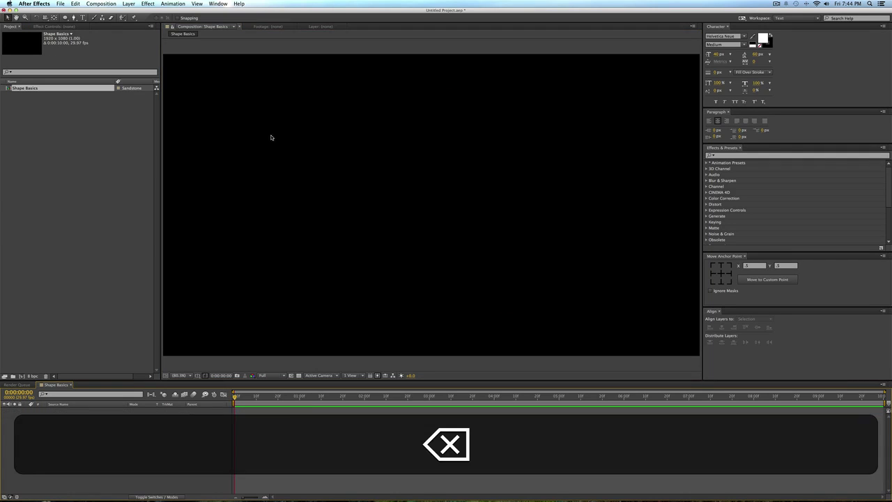
Draw a perfect circle in the lower middle of the composition, and delete it along with its shape layer.
left_click(66, 19)
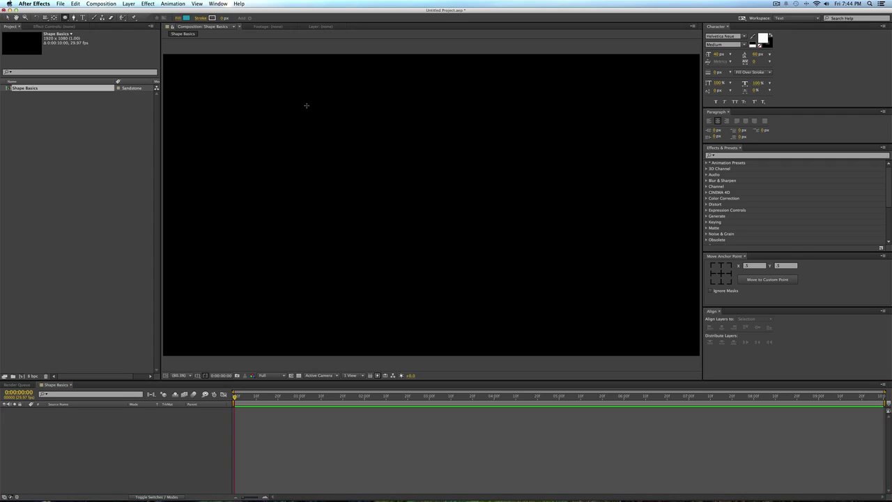
mouse_move(319, 129)
left_mouse_down()
mouse_move(470, 243)
mouse_move(240, 142)
mouse_move(483, 125)
mouse_move(571, 211)
mouse_move(594, 300)
mouse_move(607, 195)
mouse_move(641, 179)
mouse_move(534, 149)
mouse_move(418, 328)
mouse_move(354, 328)
mouse_move(456, 293)
mouse_move(547, 56)
mouse_move(553, 196)
mouse_move(567, 213)
mouse_move(484, 151)
mouse_move(537, 212)
mouse_move(557, 274)
mouse_move(494, 173)
mouse_move(599, 278)
mouse_move(296, 108)
mouse_move(605, 247)
mouse_move(446, 195)
mouse_move(548, 184)
left_mouse_up()
key("shift")
key("v")
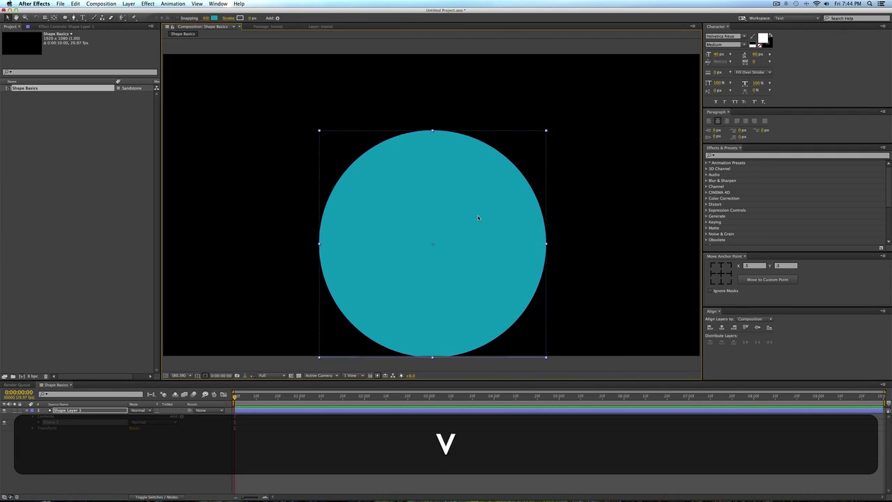
key("BackSpace")
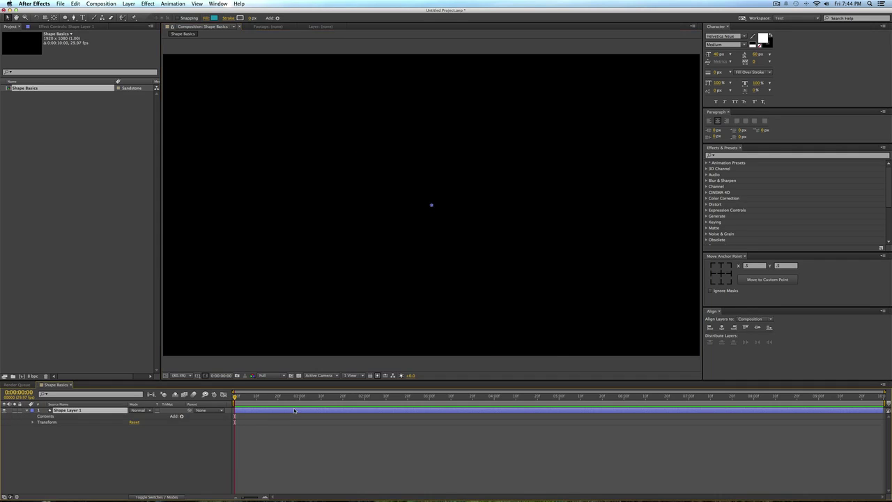
key("BackSpace")
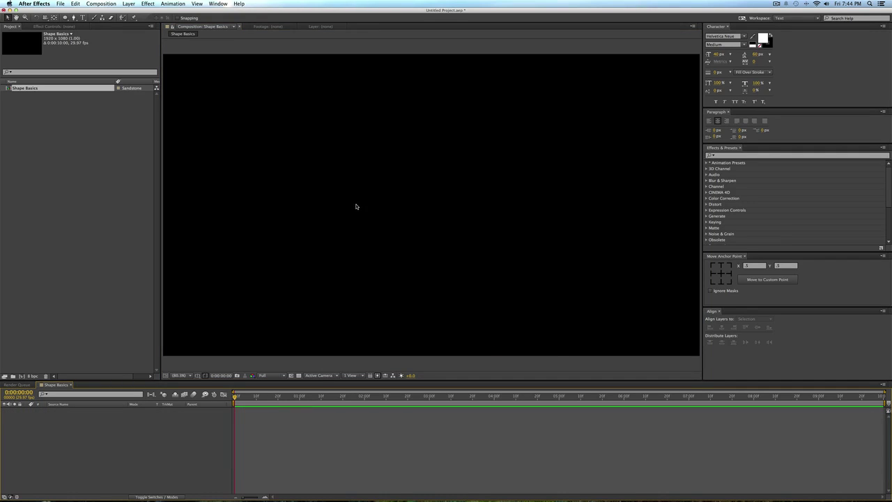
Add a text layer reading "VIDEOSCHOOLONLINE.com" in the composition.
left_click(64, 18)
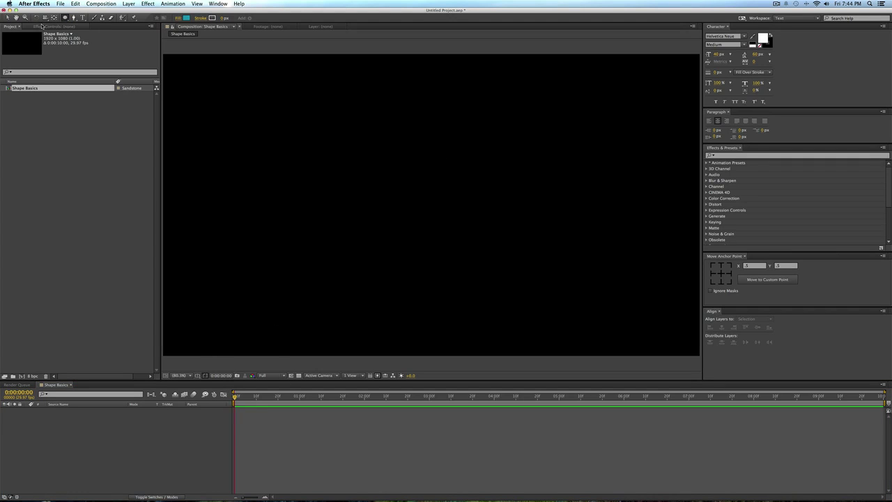
left_click(82, 17)
left_click(297, 191)
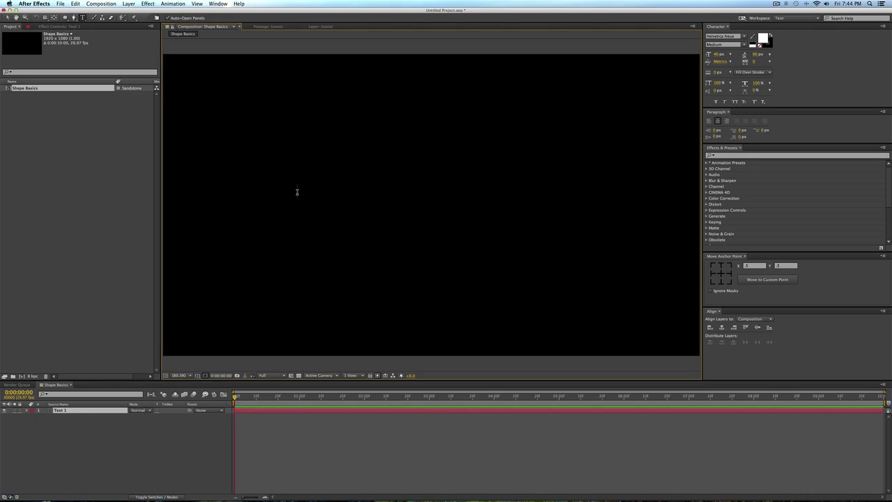
key("shift")
type("VID")
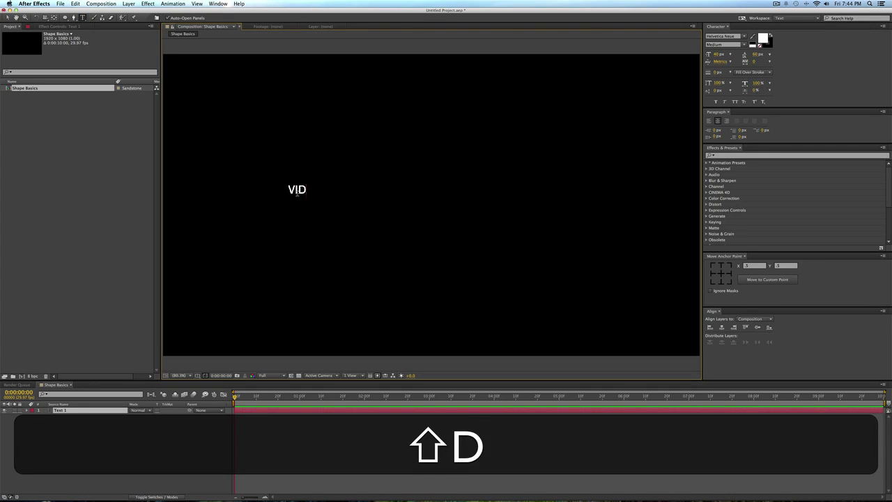
type("EOSCHOOLONLINN")
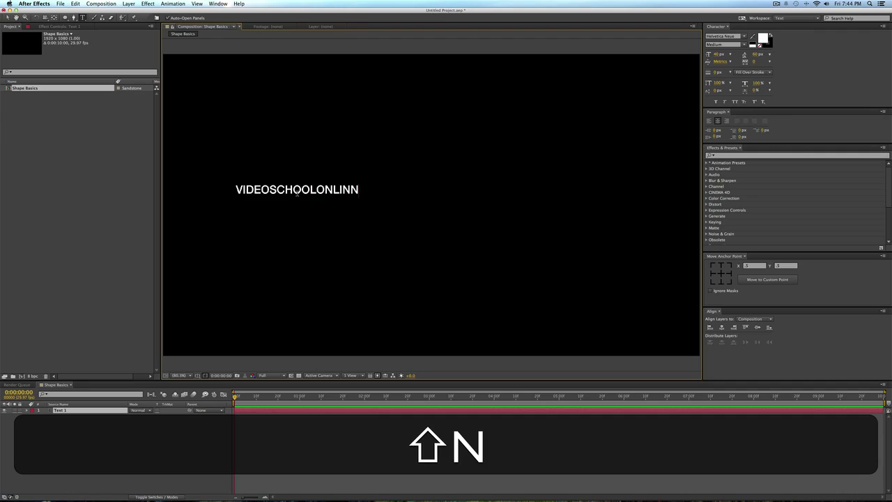
key("BackSpace")
type("E>CO")
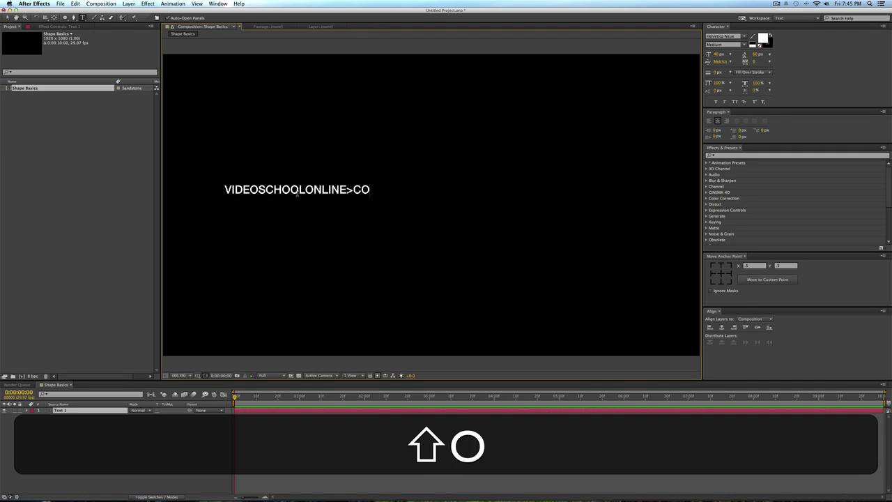
key("BackSpace")
key("BackSpace")
key("BackSpace")
type(".com")
Enlarge the whole text to a font size of about 103 px and move it to the composition's centre.
key("super+a")
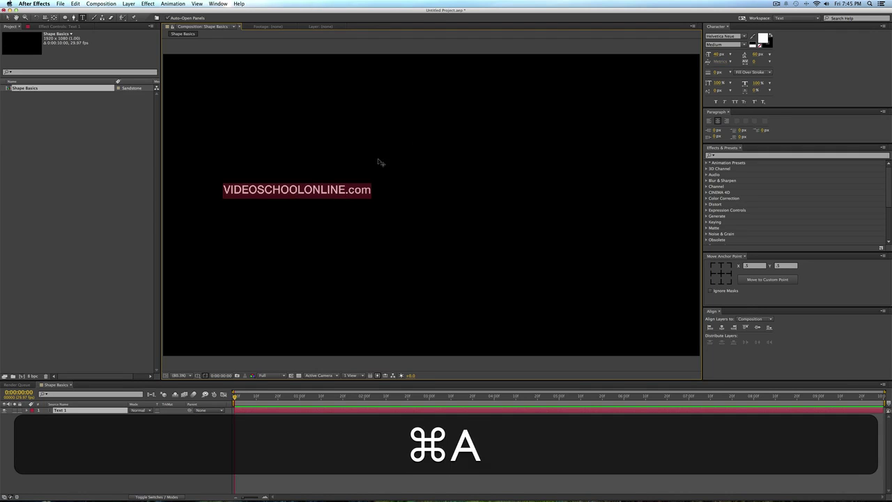
left_click_drag(716, 54, 742, 54)
left_click(10, 19)
left_click_drag(344, 188, 465, 203)
Draw a perfect circle over the end of the title, nudge it up, and delete it together with its shape layer.
left_click(322, 426)
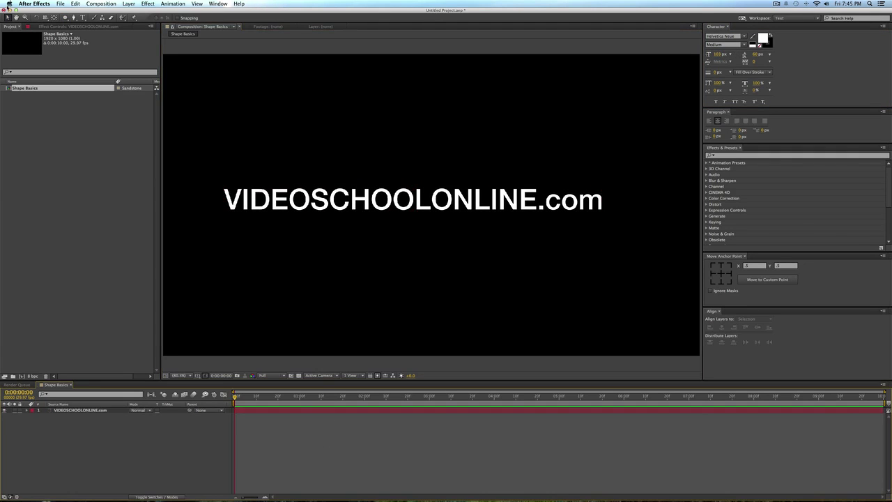
left_click(64, 19)
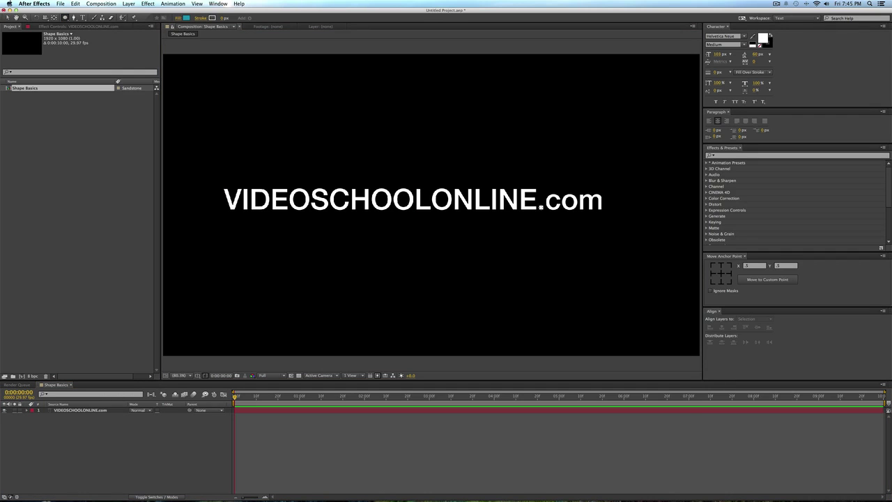
key("shift")
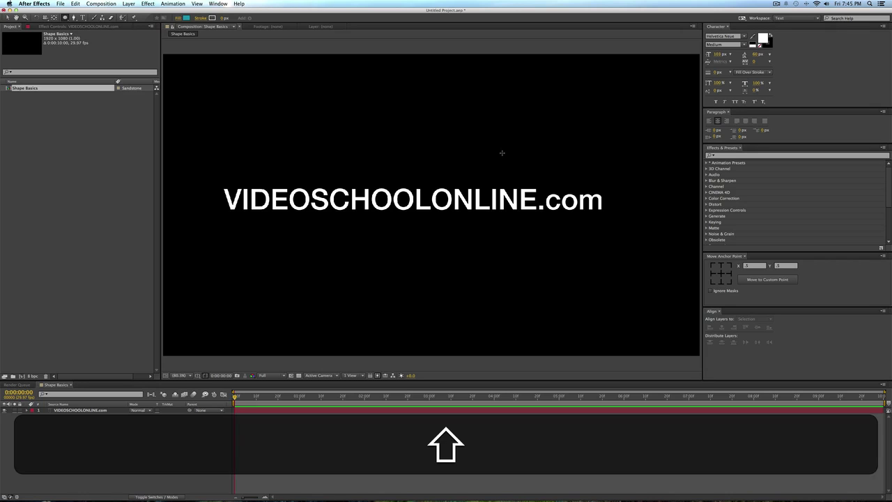
left_click_drag(497, 159, 629, 292)
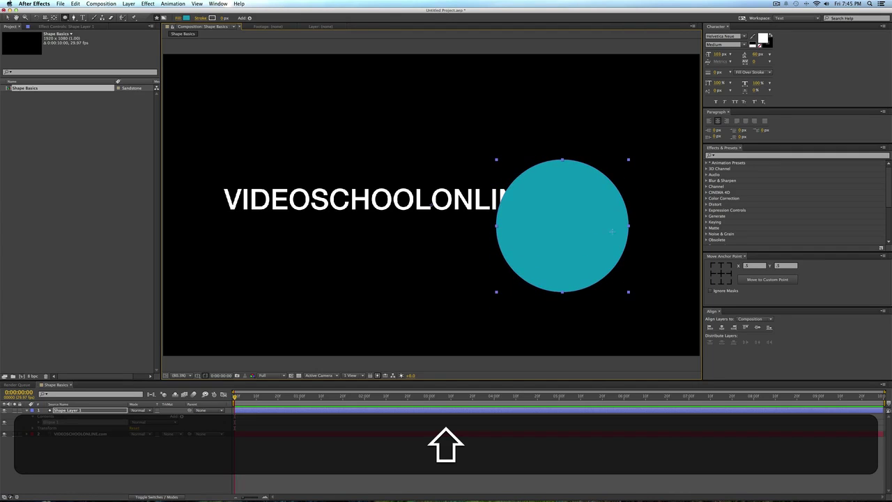
key("shift+c")
key("v")
left_click_drag(573, 223, 563, 207)
key("BackSpace")
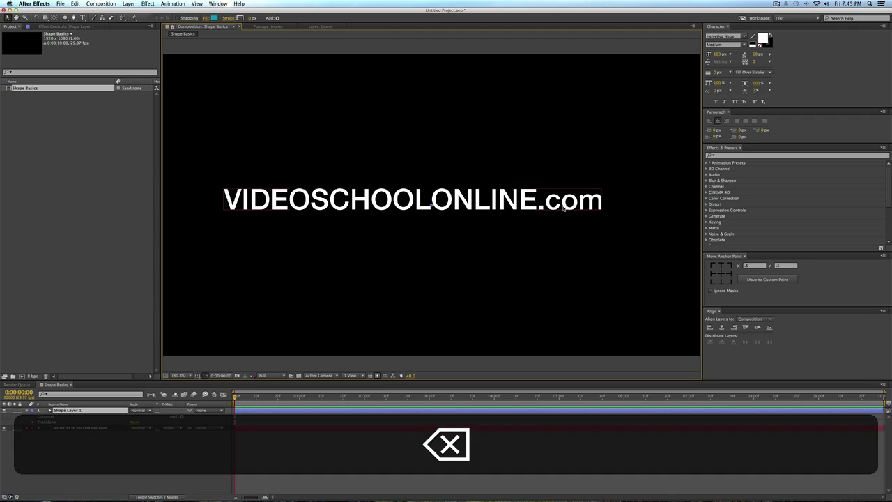
key("BackSpace")
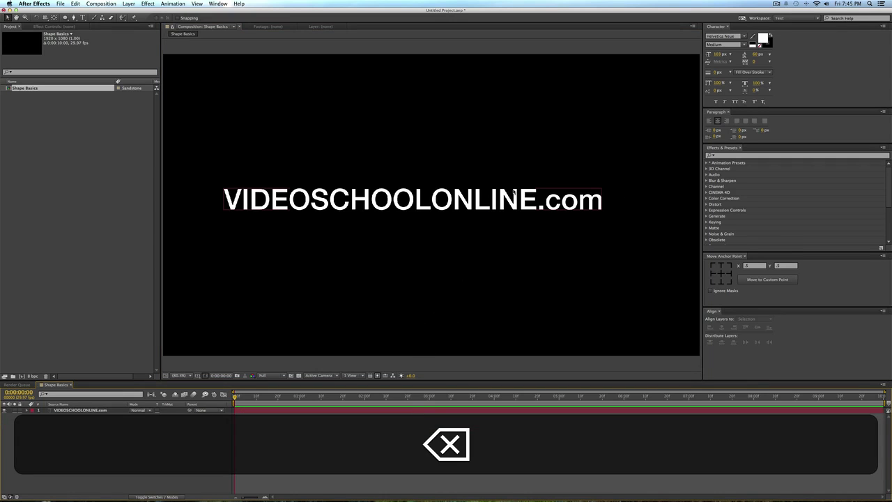
Draw a large perfect circle outward from its centre over the title's end, and send its shape layer behind the text layer.
key("q")
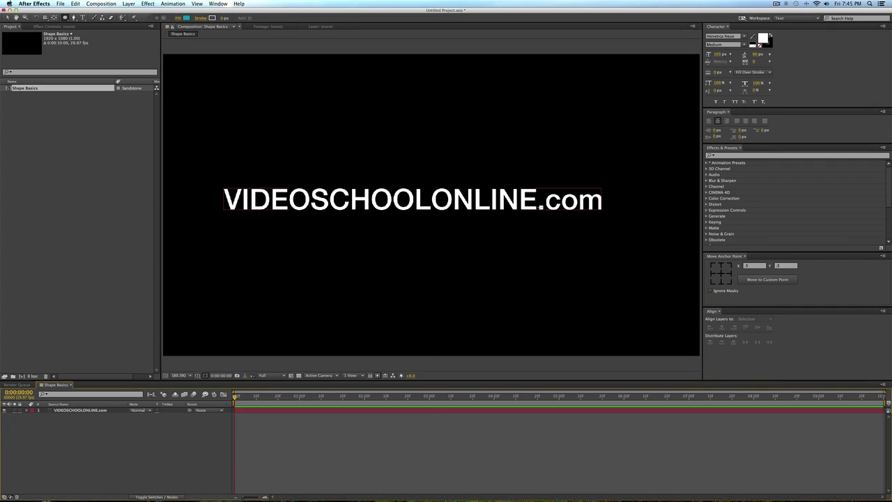
mouse_move(540, 207)
left_mouse_down()
mouse_move(639, 322)
mouse_move(551, 219)
mouse_move(616, 291)
left_mouse_up()
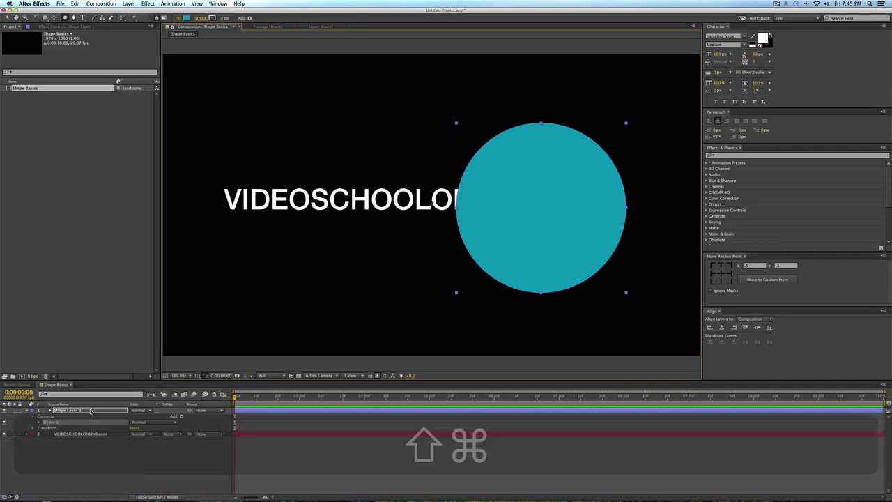
key("super+shift+bracketleft")
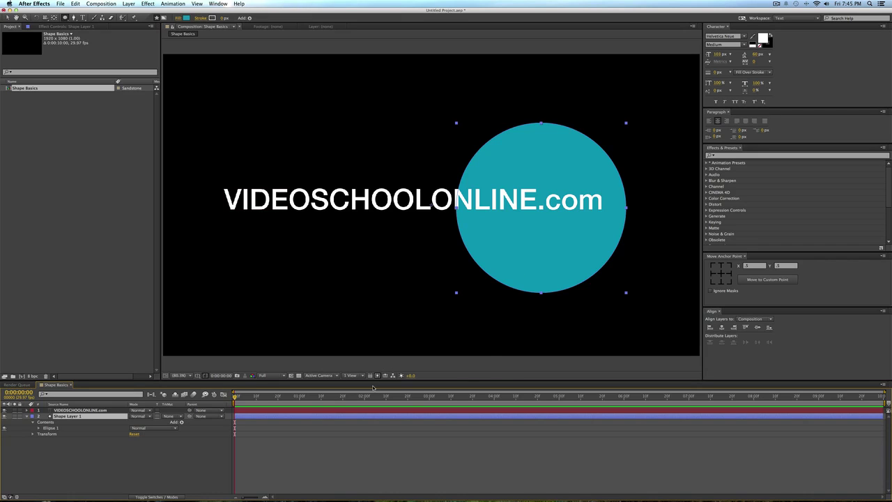
Delete the text layer and the circle's shape layer together.
left_click(357, 411, "shift")
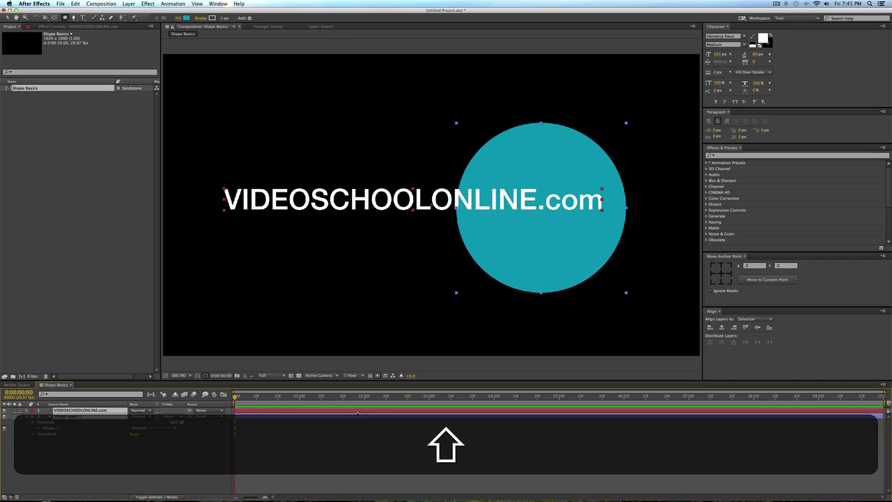
key("shift+BackSpace")
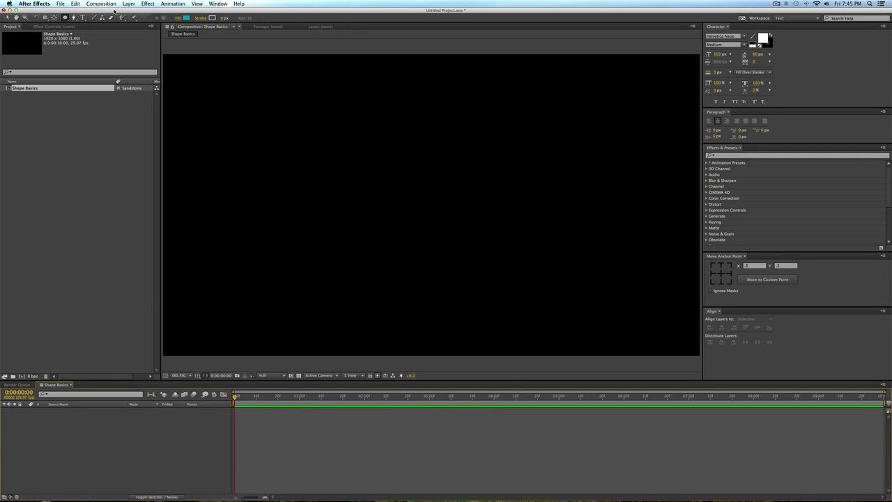
Draw an upright pentagon with the Polygon tool and place it near the composition's centre.
left_click_drag(69, 17, 106, 38)
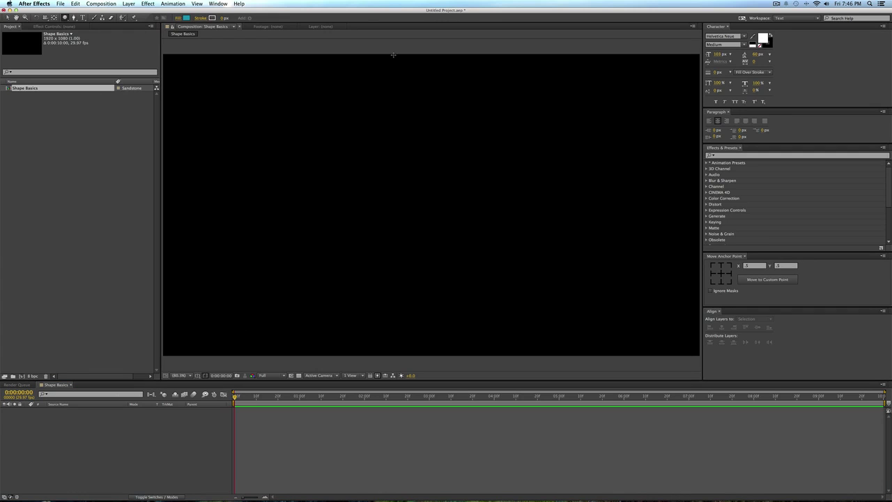
left_click_drag(362, 92, 426, 155)
key("v")
mouse_move(399, 114)
left_mouse_down()
mouse_move(453, 187)
mouse_move(445, 211)
left_mouse_up()
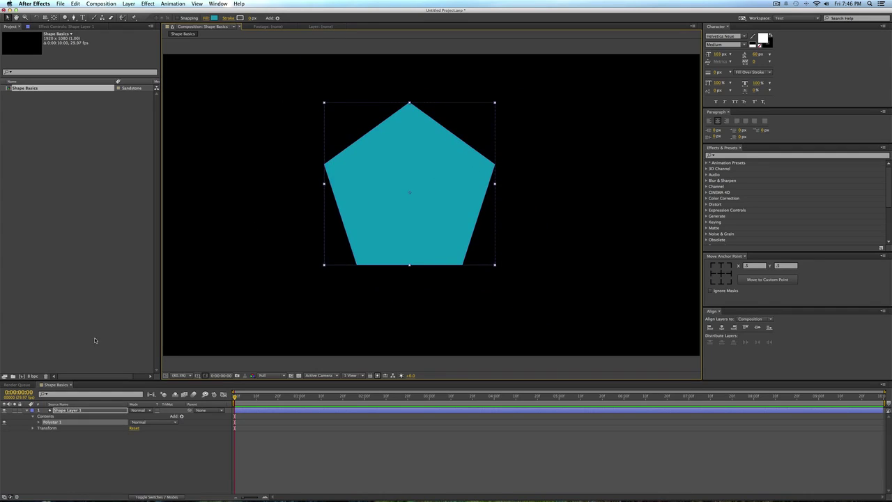
Expand the pentagon's Polystar Path and Transform properties in its shape layer.
key("comma")
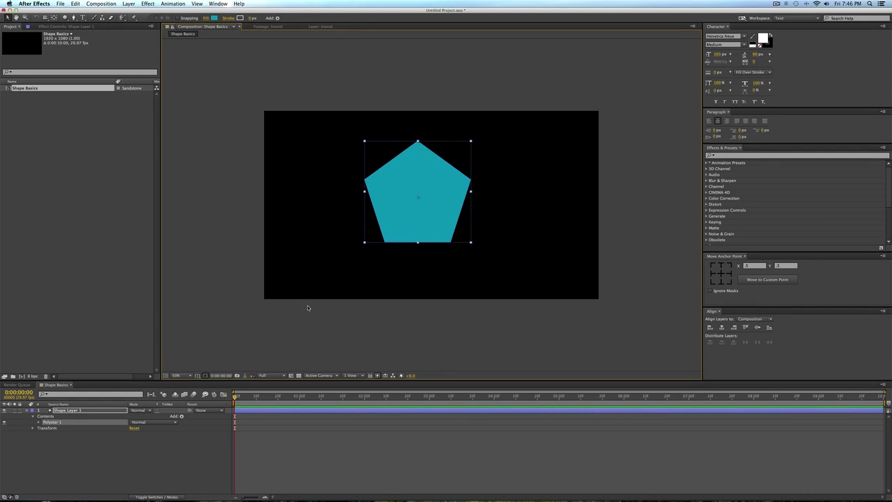
left_click(189, 376)
left_click(195, 387)
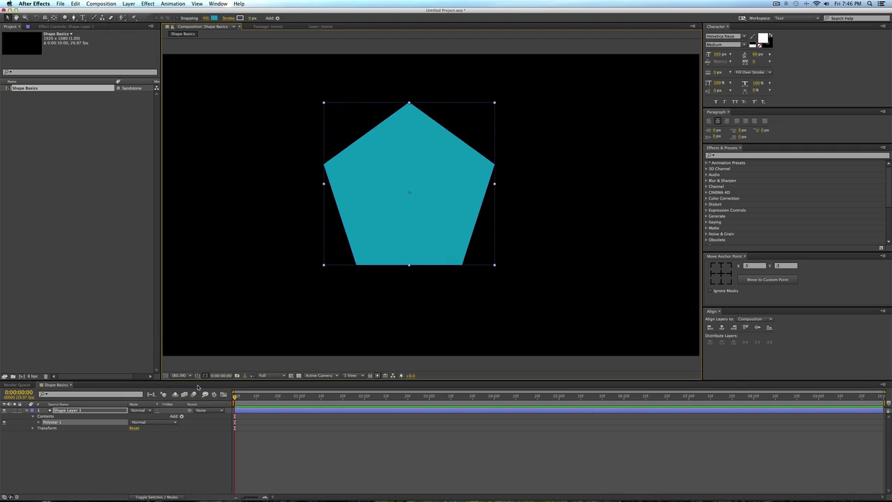
left_click(38, 422)
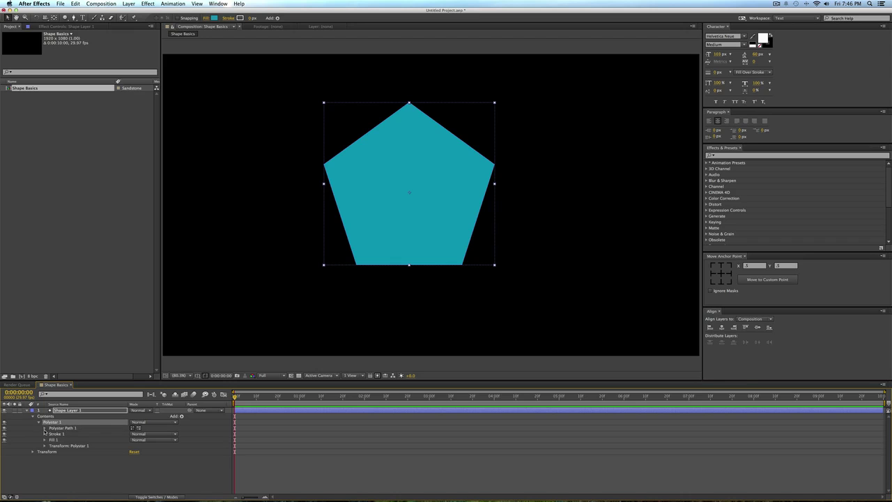
left_click(45, 445)
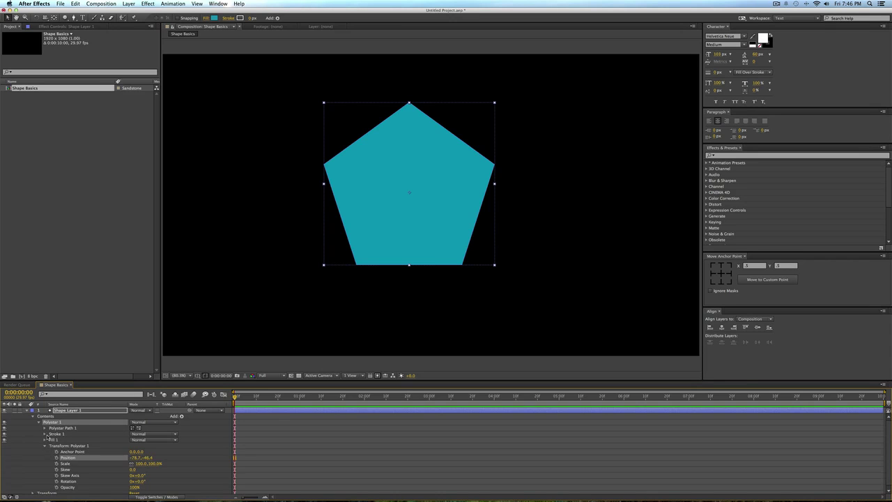
left_click(56, 412)
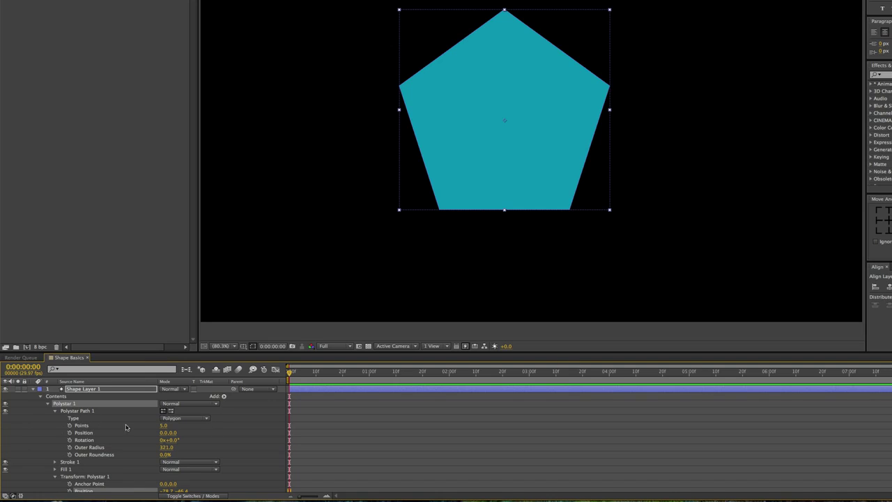
Enlarge the timeline area and turn the pentagon into a triangle by setting its Points value to 3.
left_click_drag(219, 352, 233, 215)
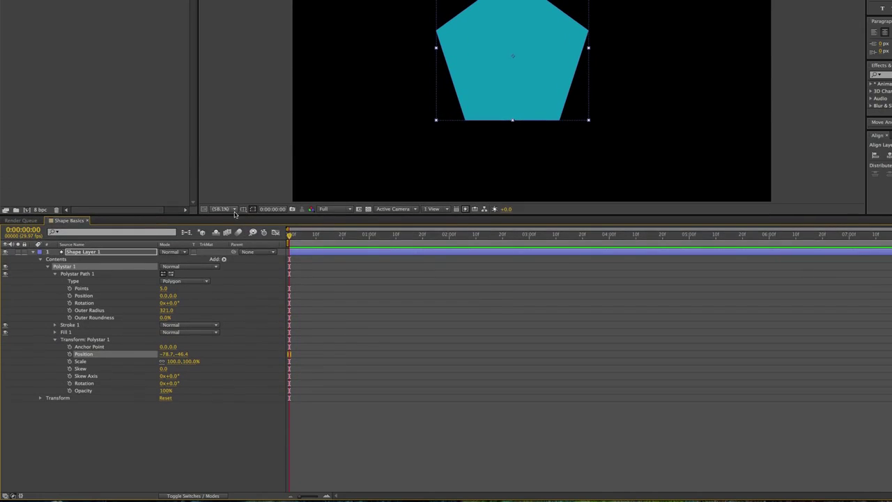
left_click(221, 210)
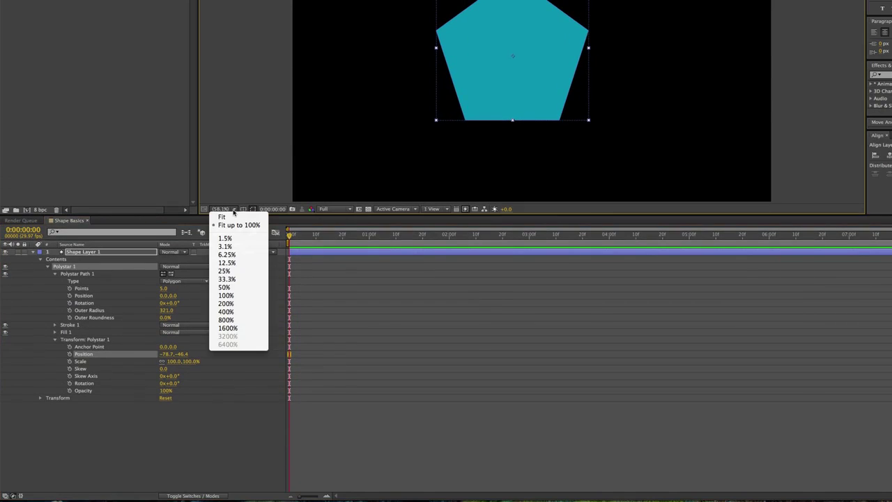
left_click(232, 295)
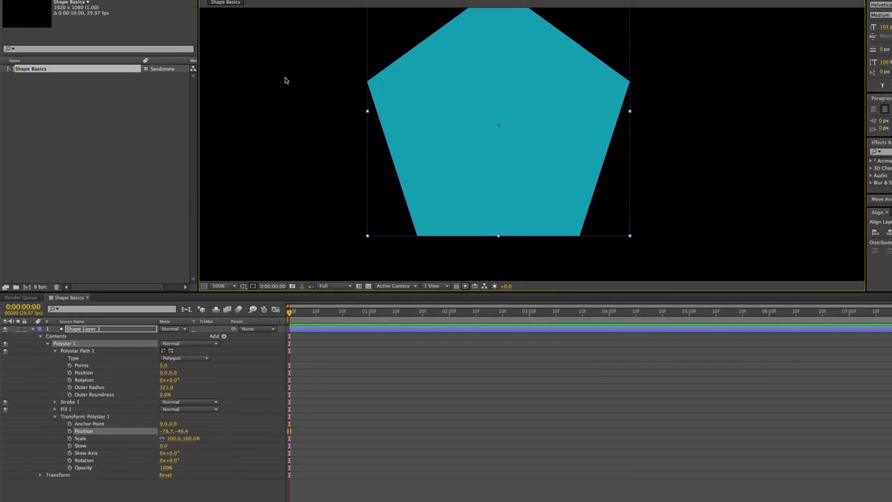
left_click_drag(285, 3, 303, 82)
left_click_drag(303, 159, 289, 108)
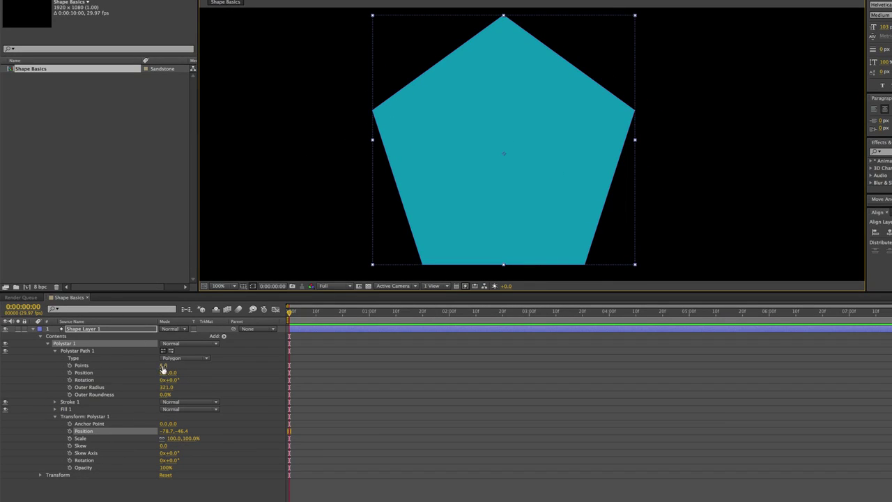
mouse_move(166, 367)
left_mouse_down()
mouse_move(155, 366)
mouse_move(174, 366)
mouse_move(135, 366)
mouse_move(174, 367)
mouse_move(159, 367)
left_mouse_up()
left_click(136, 367)
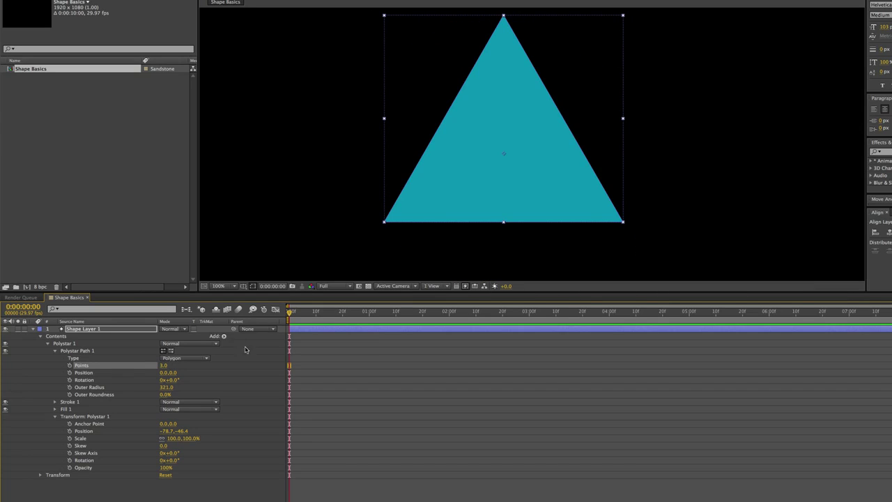
Animate the polygon's Points from 3 at the start to 32 at frame 22, and preview the animation.
left_click(69, 365)
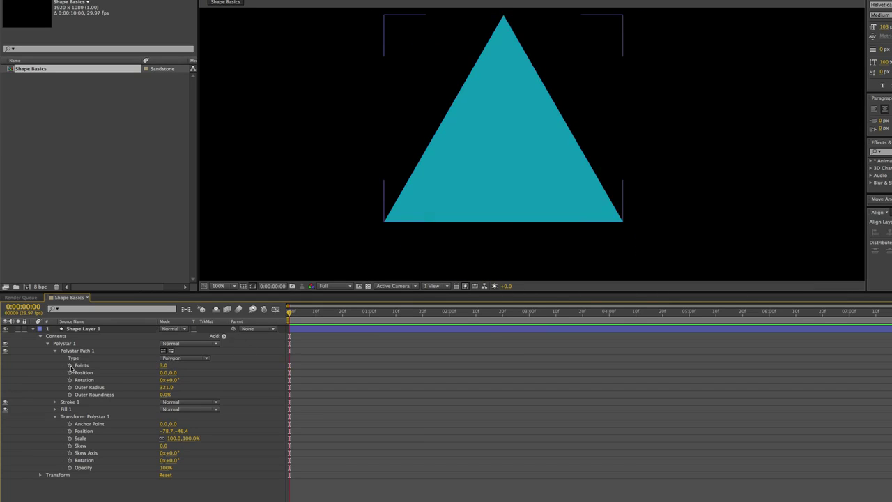
left_click(348, 315)
left_click_drag(163, 367, 178, 369)
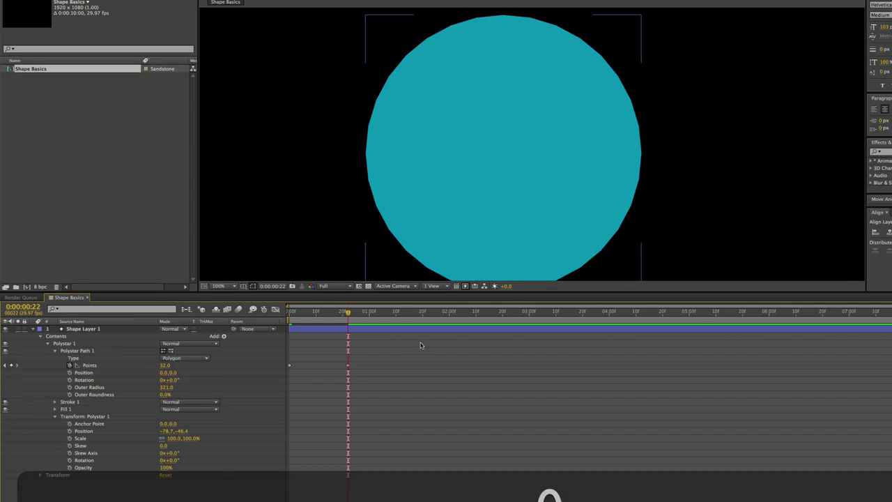
left_click(421, 344)
left_click_drag(348, 313, 209, 318)
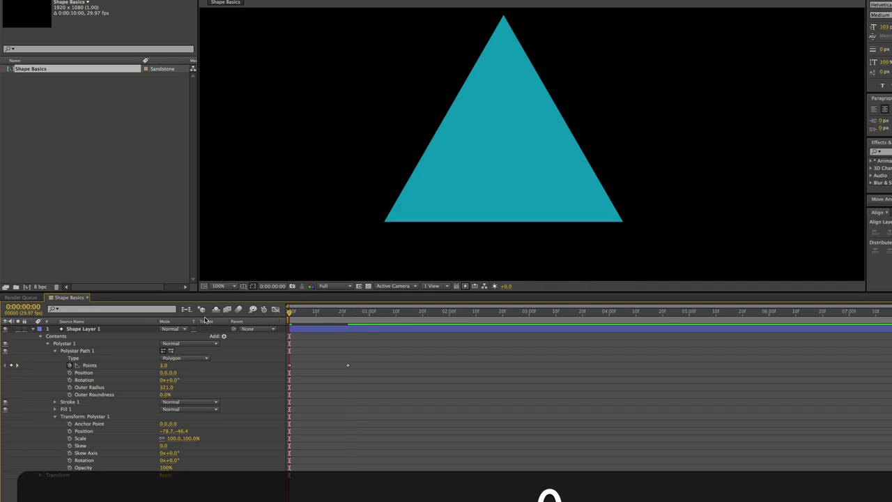
left_click_drag(290, 312, 331, 332)
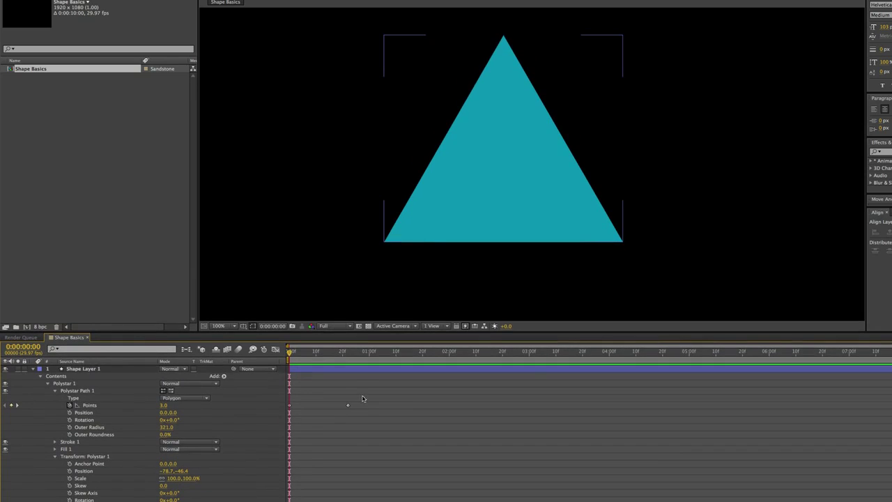
Delete the second Points keyframe, and remove the polygon's shape layer from the composition.
left_click_drag(356, 399, 303, 408)
key("Delete")
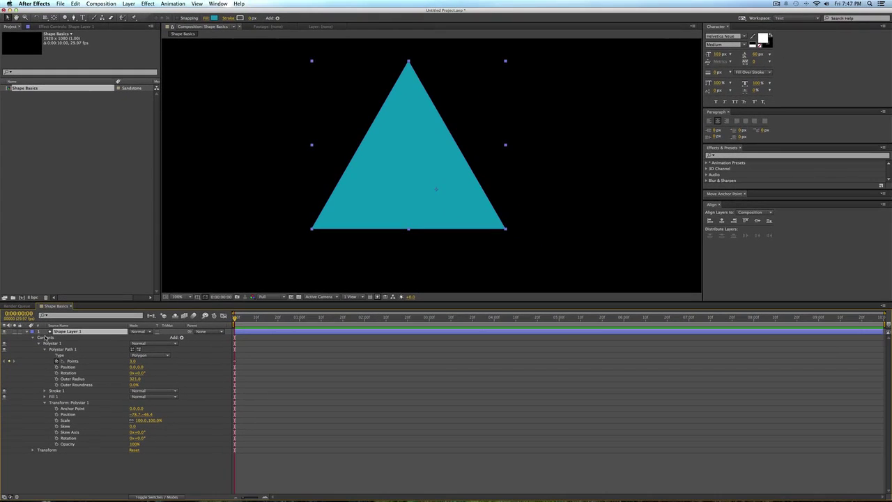
key("BackSpace")
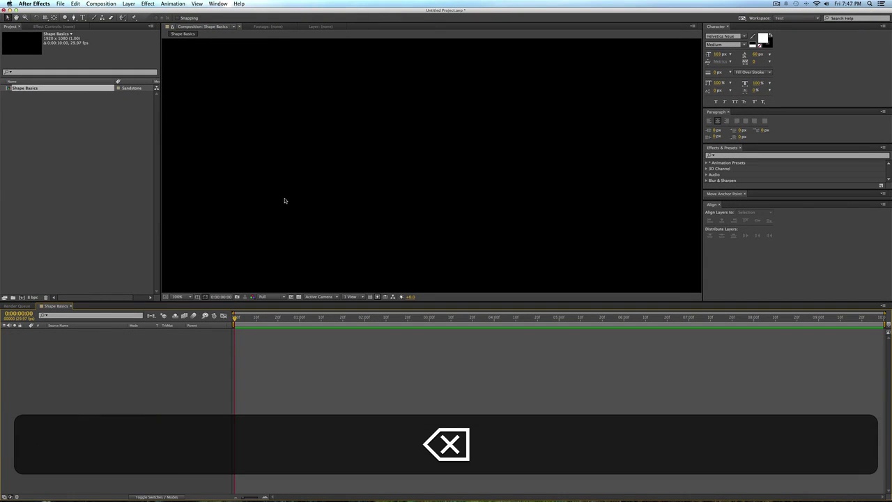
Make the timeline area smaller and draw a square with the Rectangle tool around the composition's centre.
left_click_drag(368, 315, 368, 339)
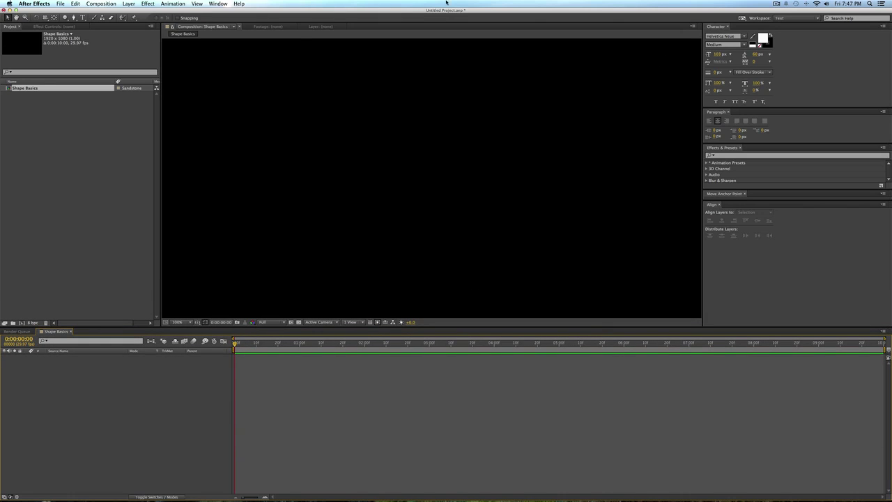
left_click_drag(68, 18, 113, 38)
left_click_drag(379, 119, 507, 249)
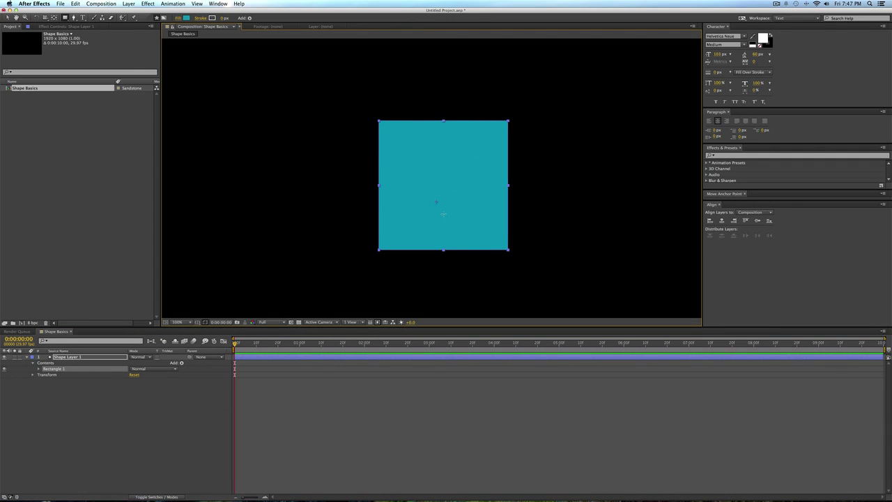
Move the square around the composition to a spot slightly above the centre, and select its whole shape layer.
key("v")
left_click_drag(473, 174, 500, 128)
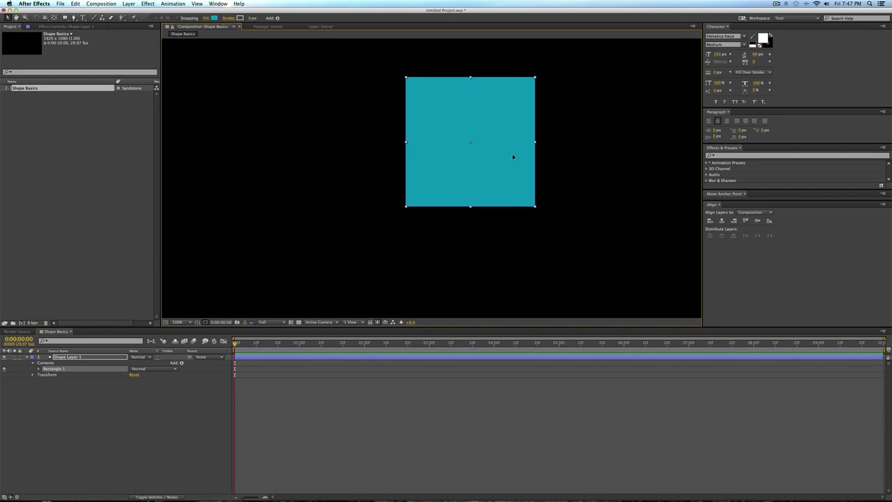
left_click_drag(527, 198, 391, 198)
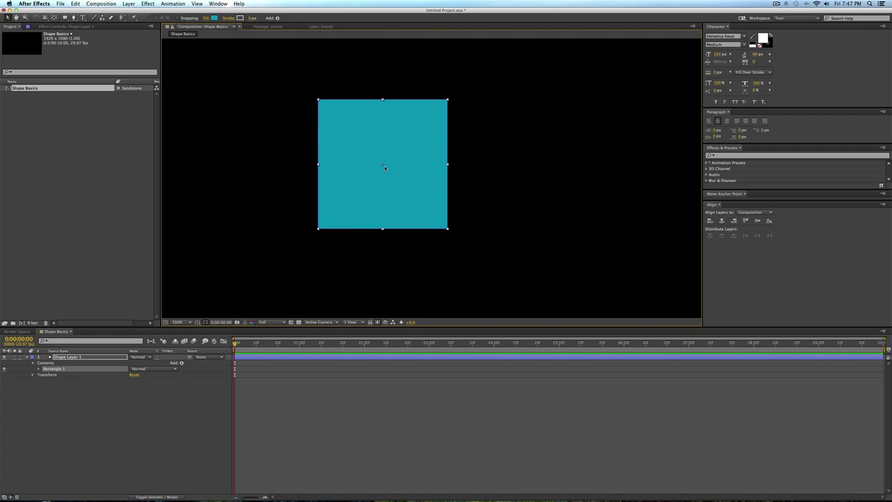
left_click_drag(385, 168, 434, 164)
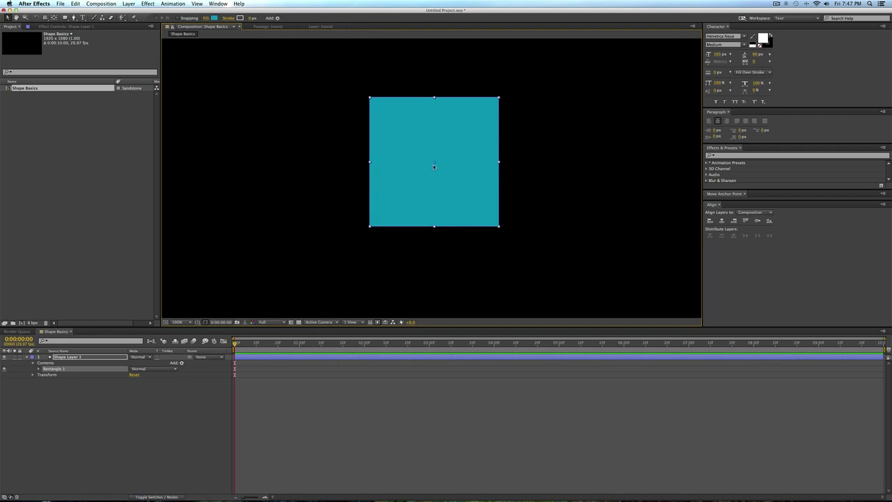
left_click(353, 363)
left_click(359, 357)
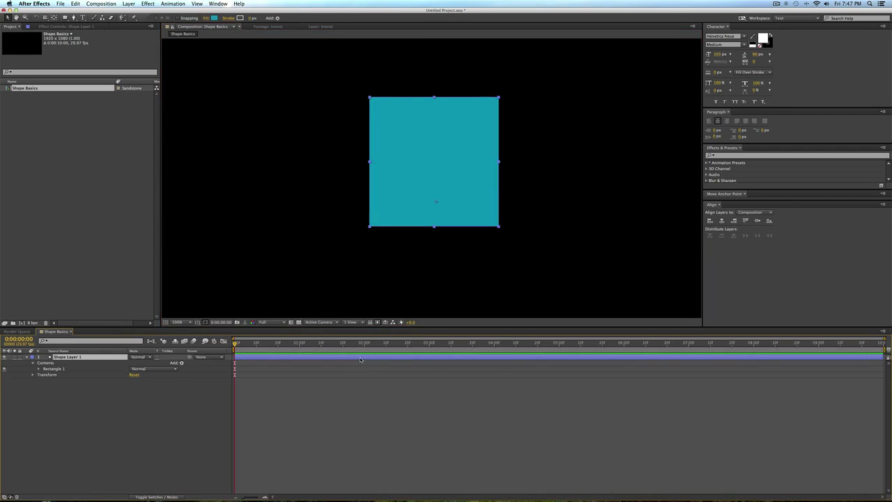
Replace the existing shape layer with a new square drawn left of centre, and move it near the composition's centre.
key("BackSpace")
left_click(65, 18)
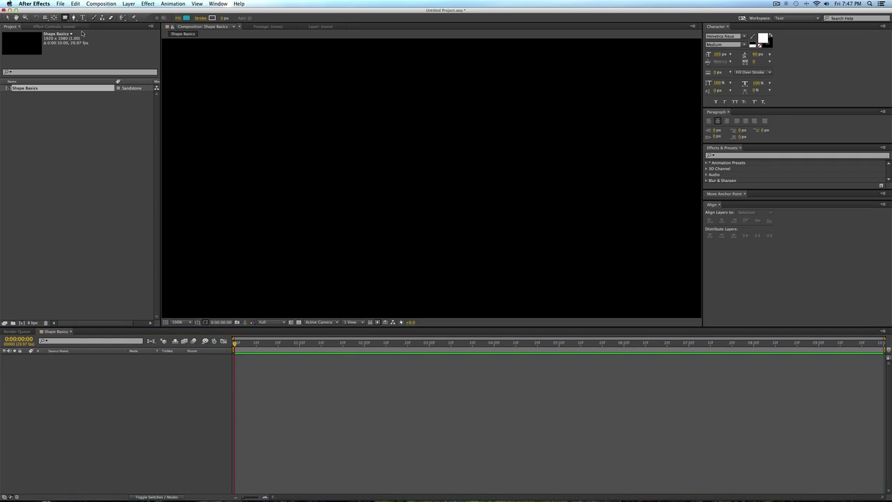
mouse_move(310, 112)
left_mouse_down()
mouse_move(459, 234)
mouse_move(426, 198)
mouse_move(480, 230)
mouse_move(434, 174)
mouse_move(438, 209)
left_mouse_up()
key("v")
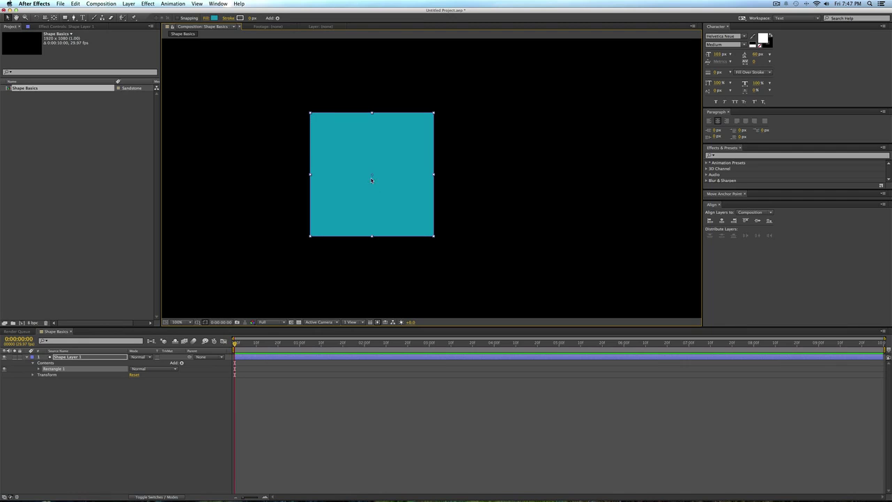
left_click_drag(395, 189, 477, 181)
Rotate the square's layer to 1x+78.0° and delete the layer.
key("r")
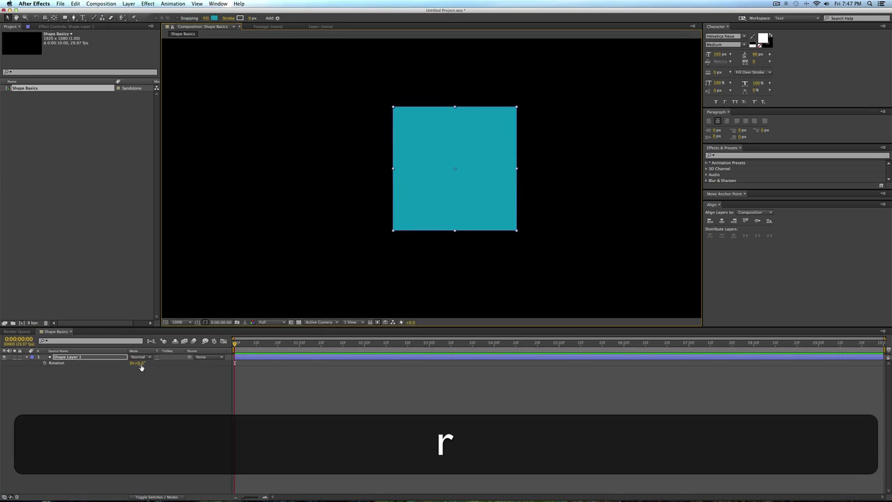
left_click_drag(139, 363, 325, 365)
left_click(324, 365)
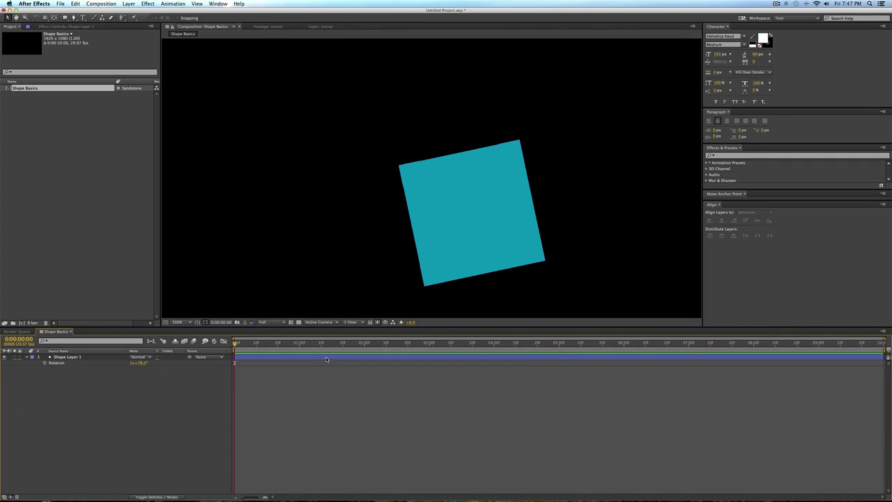
left_click(324, 359)
key("BackSpace")
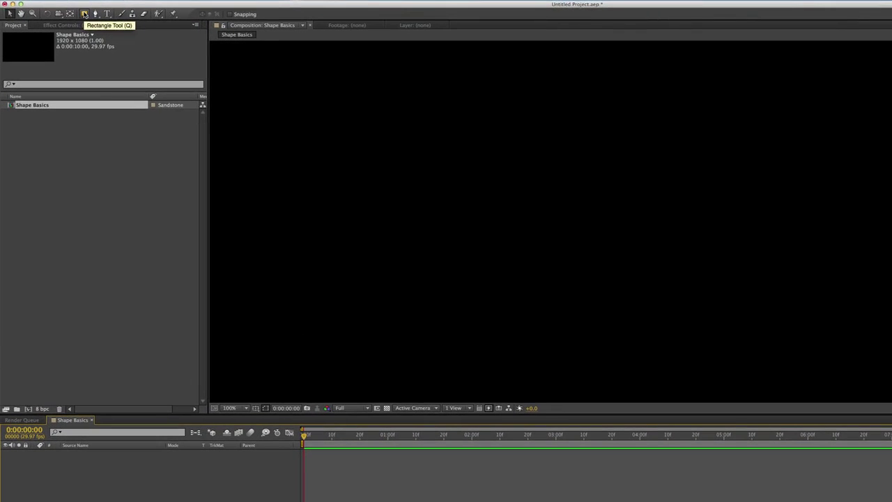
Draw a square with the Rectangle tool slightly above and left of the composition's centre, and select its whole shape layer.
left_click(72, 15)
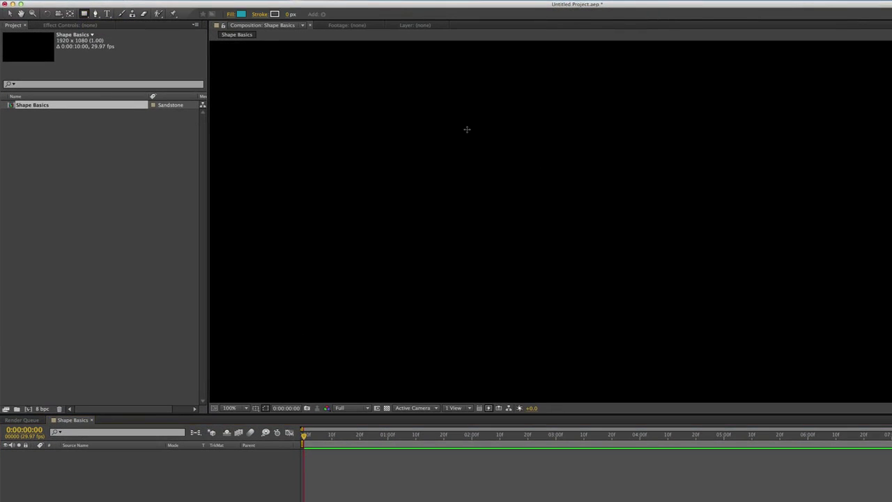
mouse_move(432, 113)
left_mouse_down()
mouse_move(597, 278)
mouse_move(583, 257)
mouse_move(619, 285)
left_mouse_up()
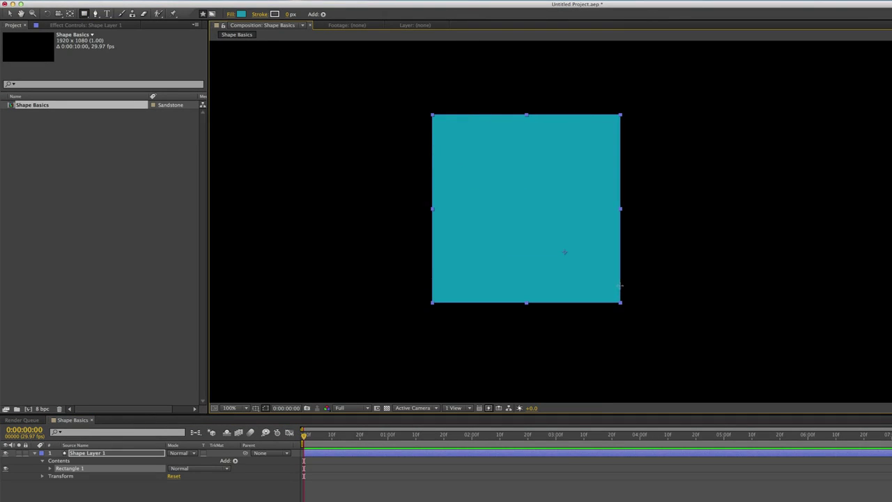
left_click(245, 408)
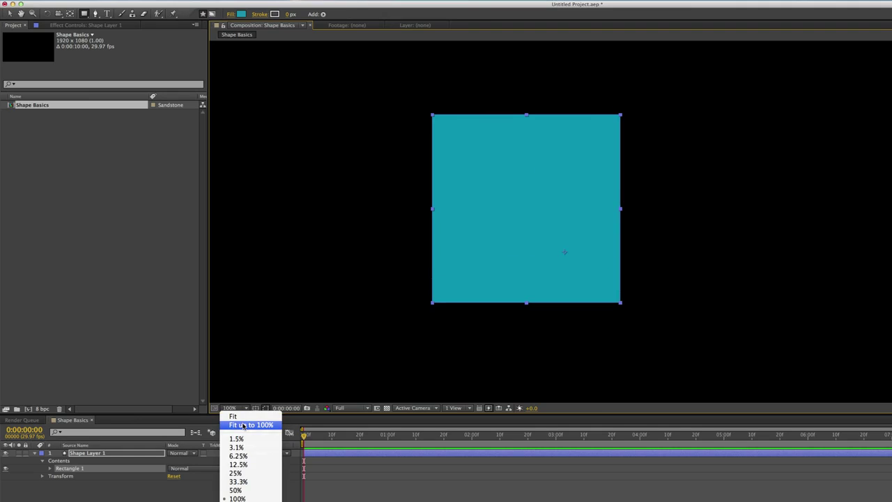
left_click(243, 425)
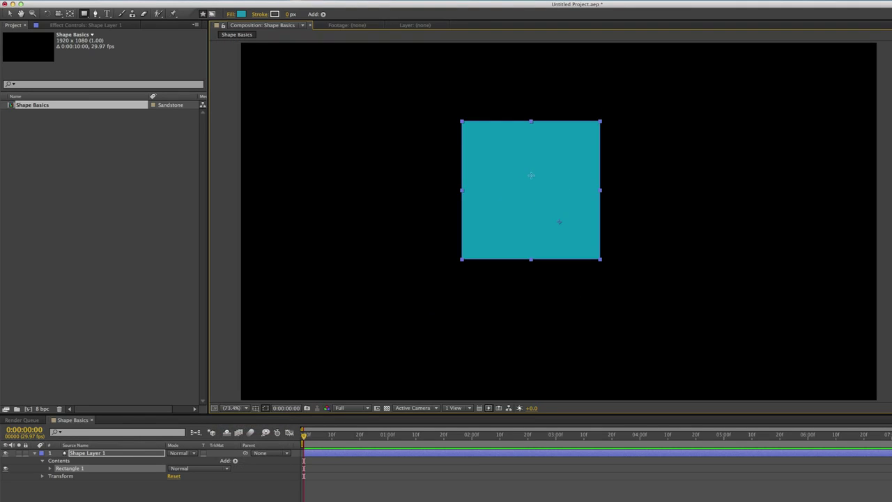
left_click(335, 477)
left_click(343, 453)
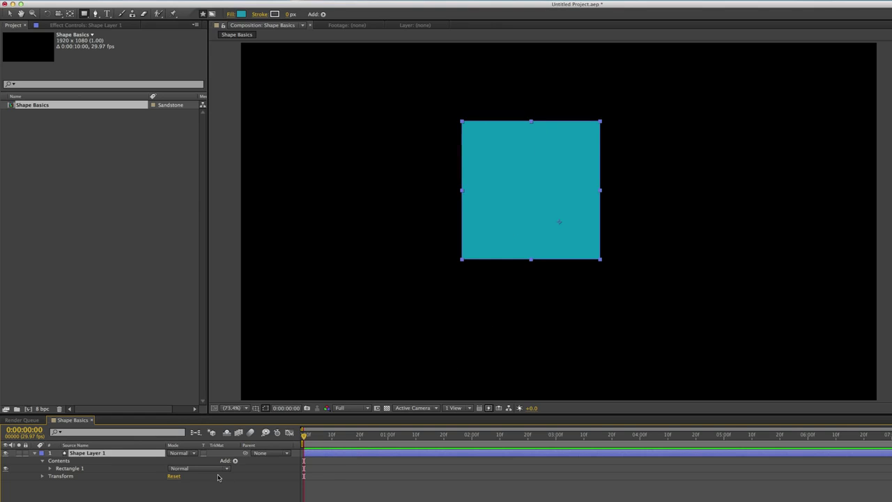
Test rotating and scaling the square around its off-centre anchor point, ending at 108% scale, and delete the layer.
key("r")
mouse_move(179, 460)
left_mouse_down()
mouse_move(432, 478)
mouse_move(320, 468)
mouse_move(169, 483)
mouse_move(224, 472)
mouse_move(168, 472)
mouse_move(224, 467)
mouse_move(193, 469)
left_mouse_up()
key("s")
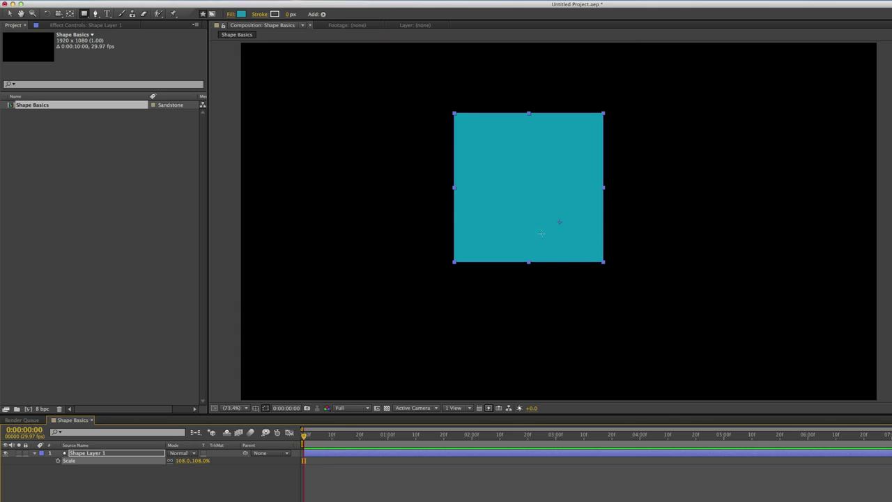
left_click(430, 463)
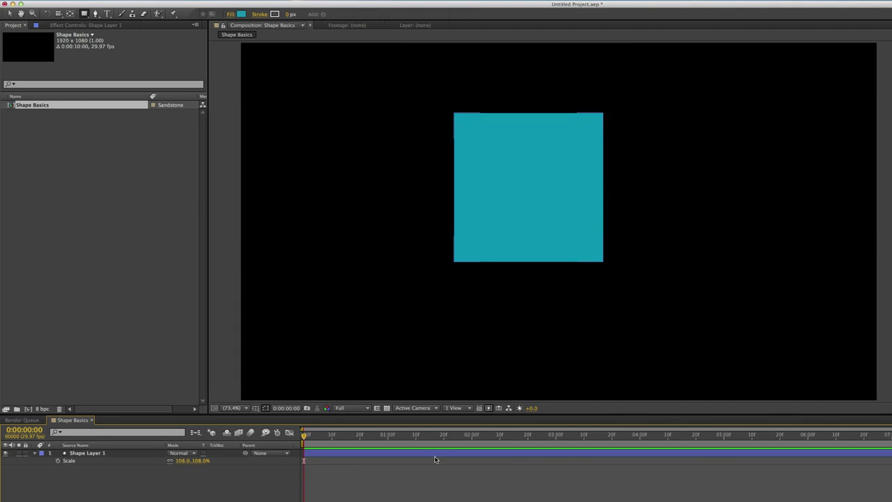
left_click(429, 455)
key("BackSpace")
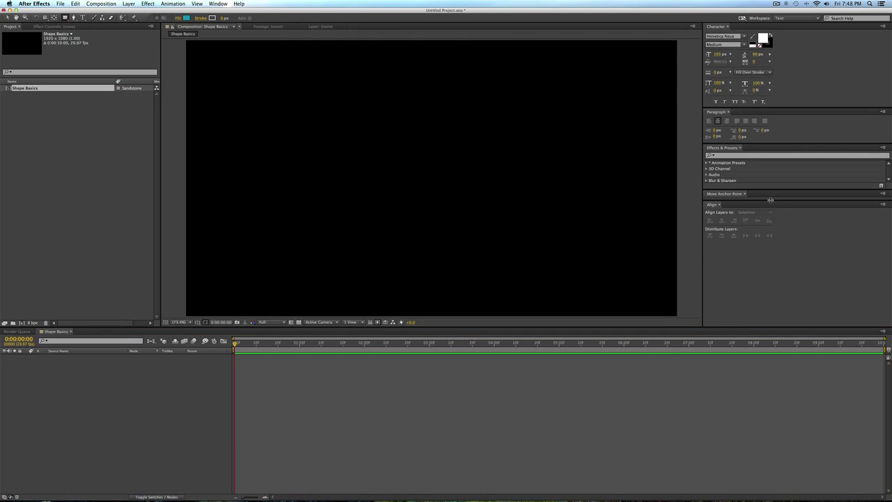
Expand the Move Anchor Point script's controls and look up where the script is enabled.
left_click(732, 193)
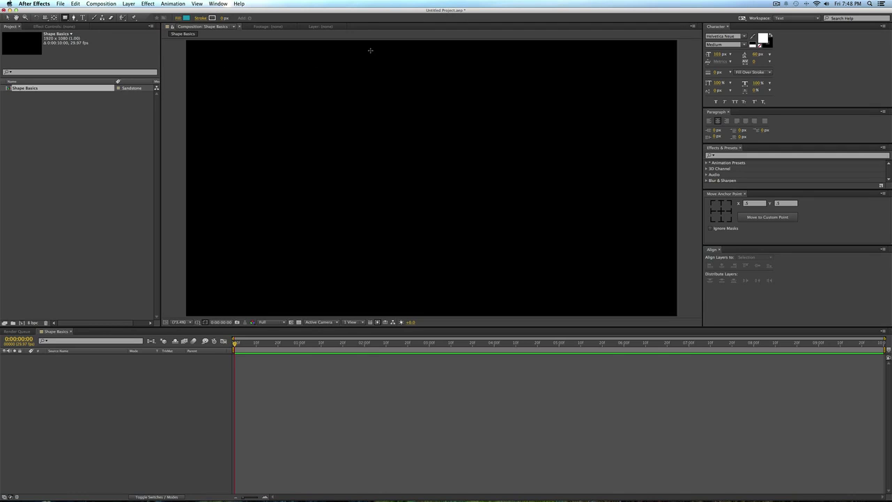
left_click(191, 3)
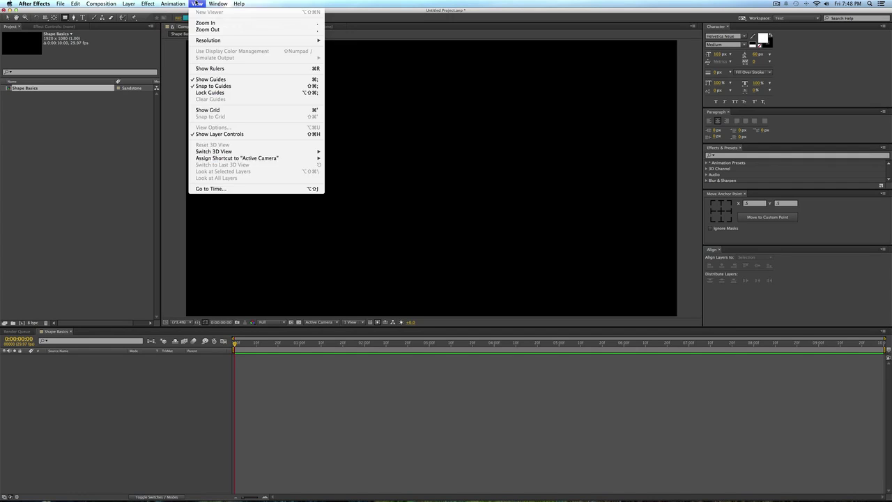
mouse_move(217, 4)
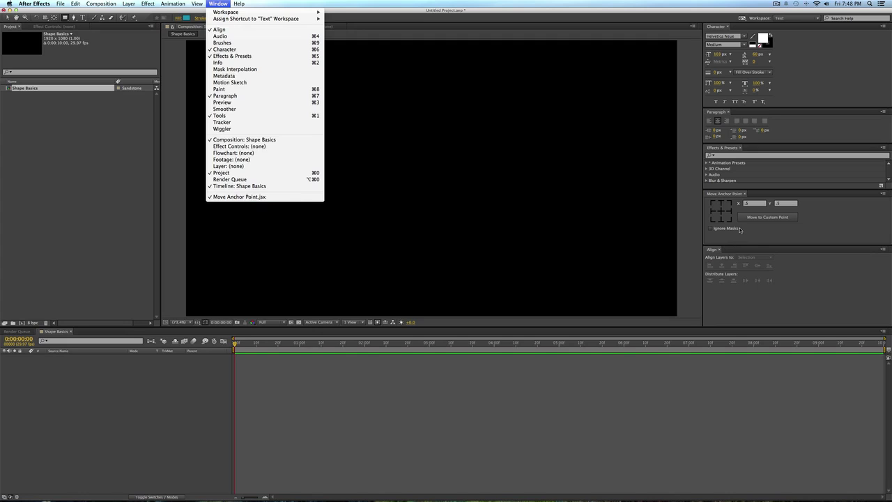
left_click(675, 230)
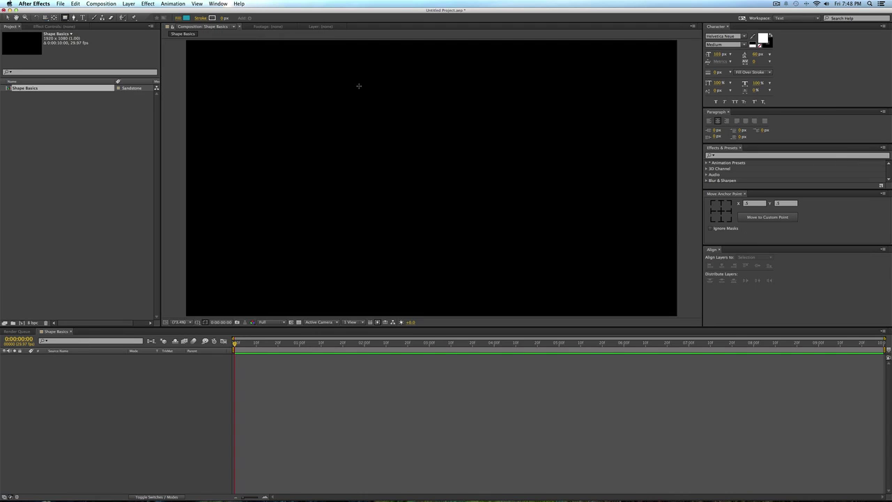
Draw a large square around the composition's centre and put its anchor point on its bottom-left corner.
left_click_drag(328, 69, 522, 240)
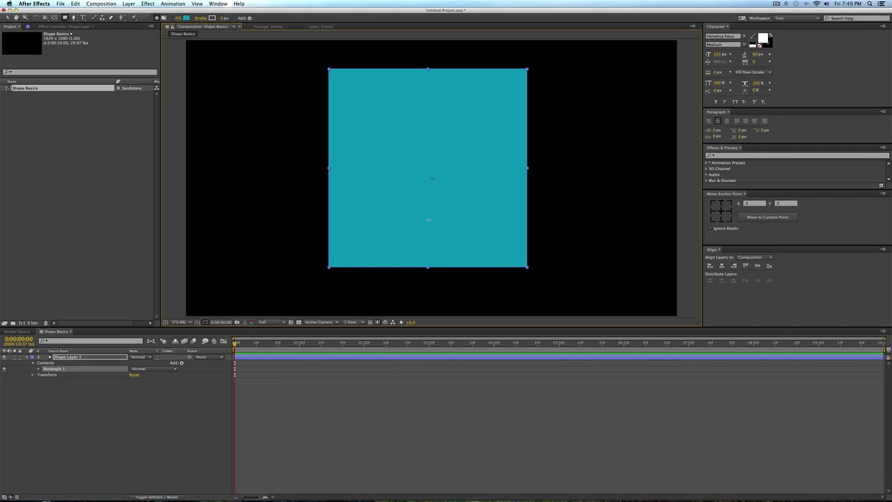
left_click(712, 220)
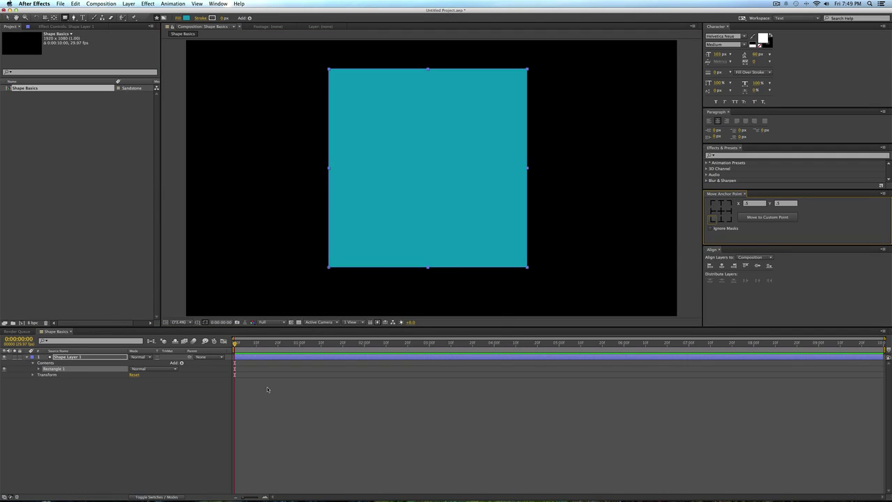
Try rotating the square around its corner anchor point, undo the rotation, and scale the layer to 92%.
key("r")
mouse_move(139, 363)
left_mouse_down()
mouse_move(98, 363)
mouse_move(181, 363)
mouse_move(122, 363)
mouse_move(152, 363)
left_mouse_up()
key("super+z")
key("s")
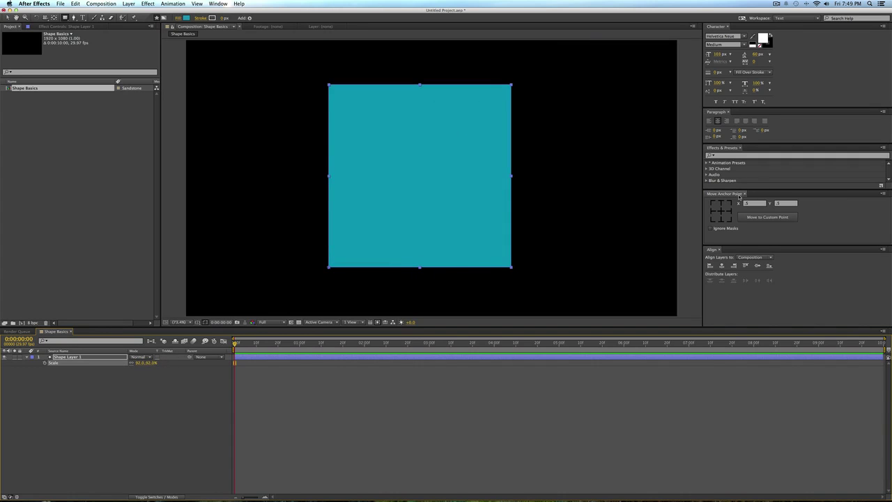
Put the anchor point in the middle of the square and test scaling the square around it.
left_click(721, 210)
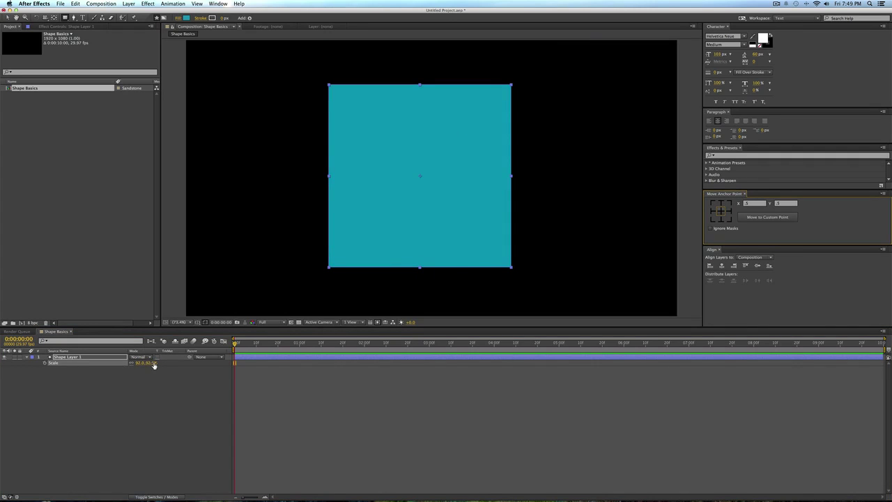
mouse_move(154, 365)
left_mouse_down()
mouse_move(133, 363)
mouse_move(162, 369)
left_mouse_up()
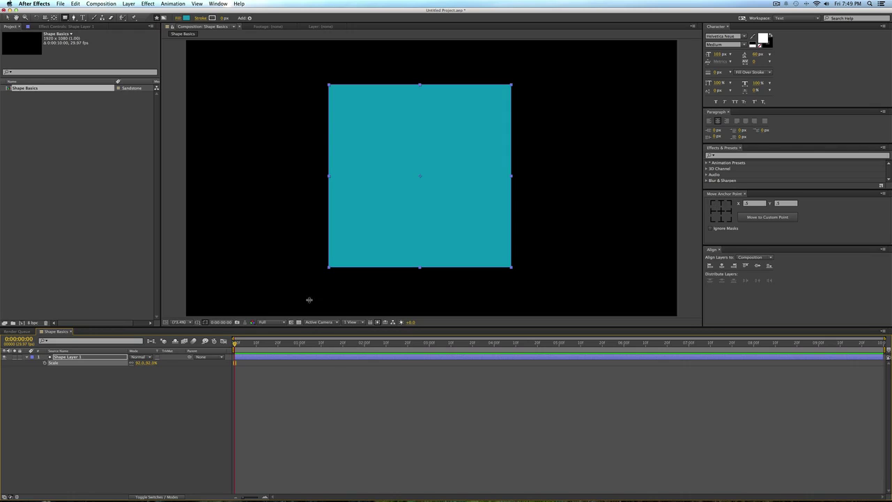
Move the square left, look up where the Align tools are enabled, and move it back near the centre.
key("v")
left_click(387, 214)
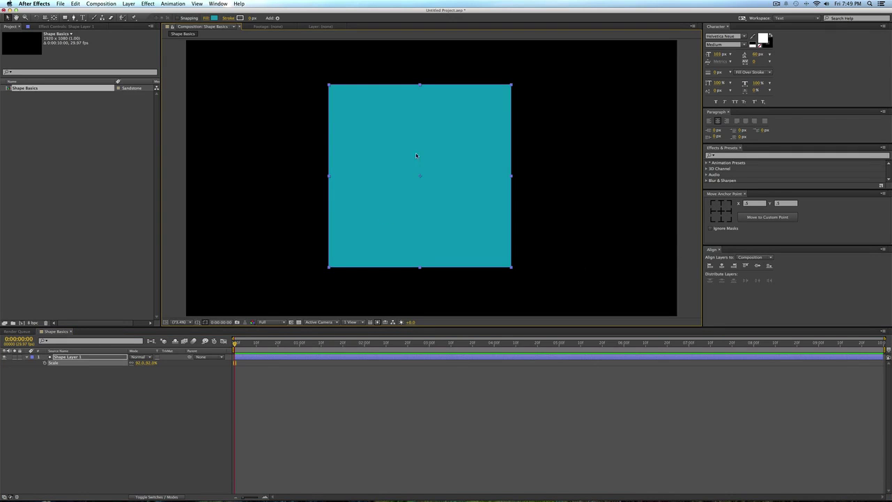
left_click_drag(482, 143, 402, 137)
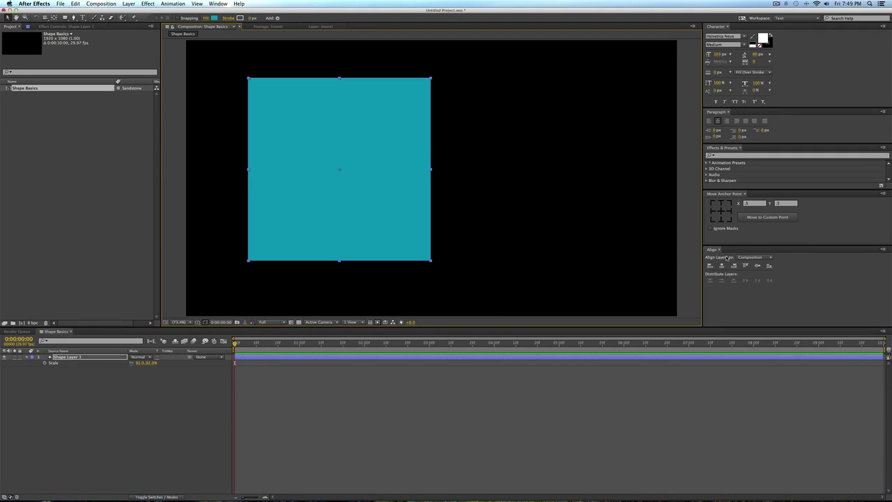
left_click(211, 4)
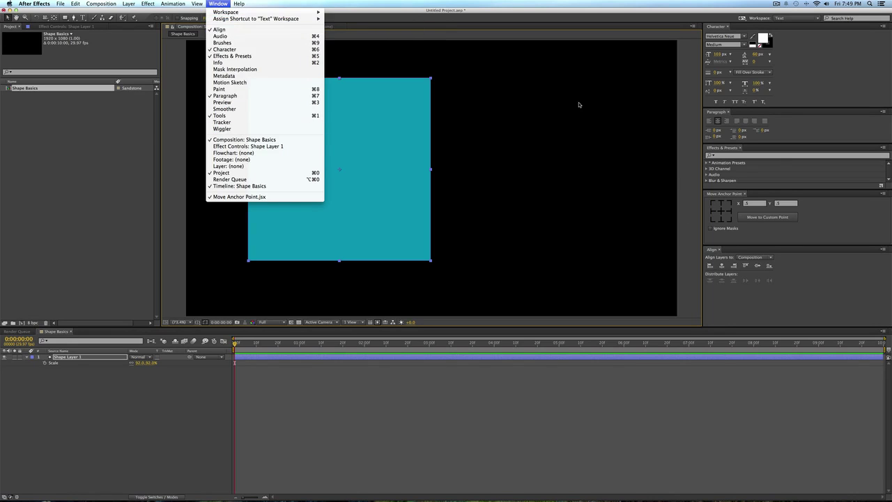
left_click(785, 310)
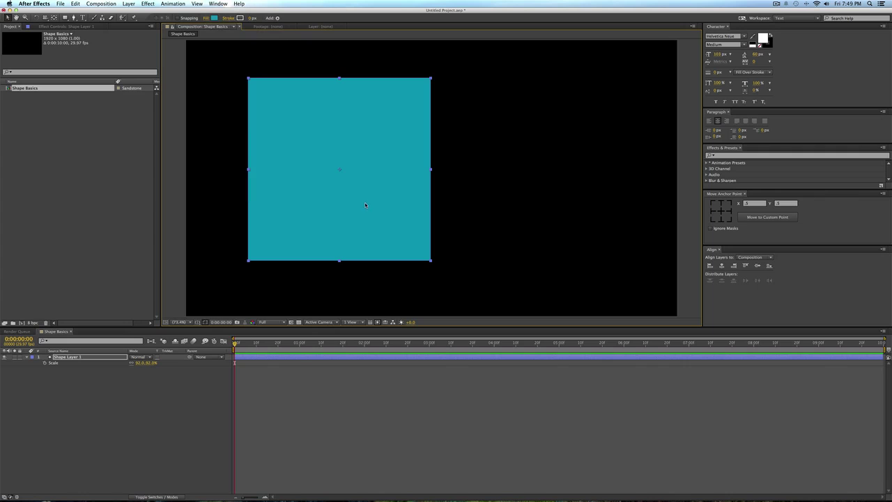
left_click_drag(368, 221, 496, 186)
Try the square's alignment to the composition's right edge, and centre it horizontally and vertically in the composition.
key("comma")
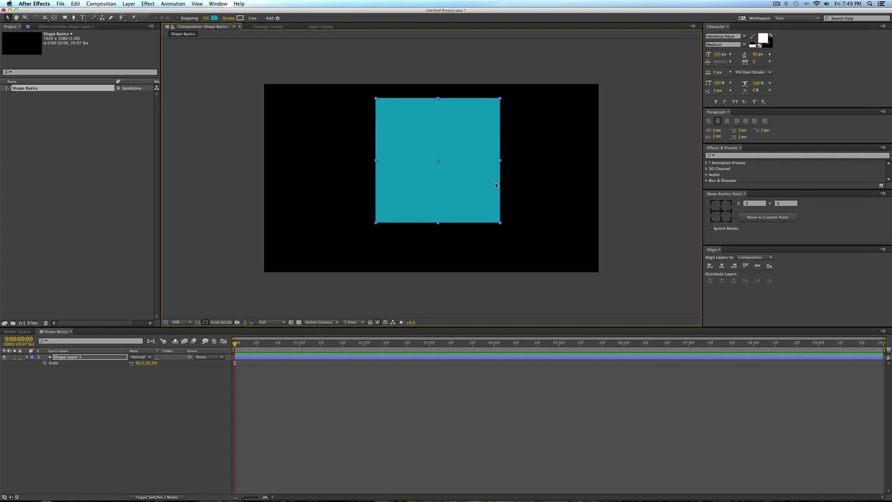
left_click(177, 322)
left_click(188, 335)
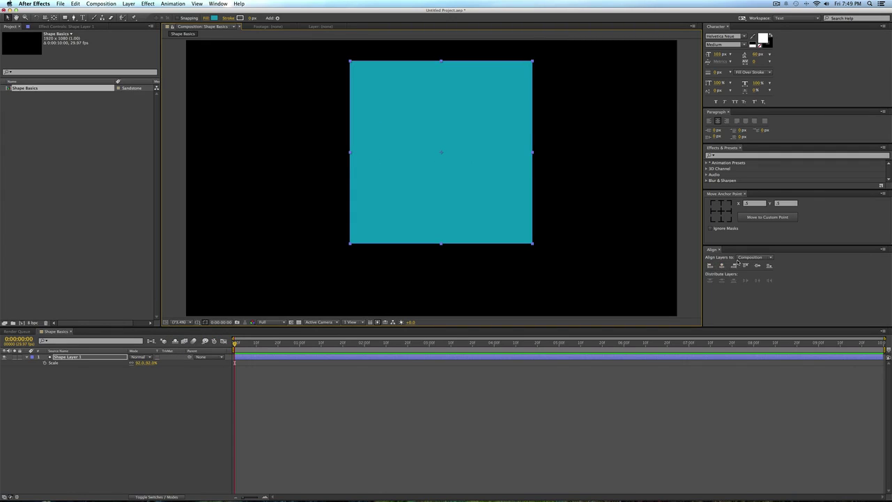
left_click(722, 265)
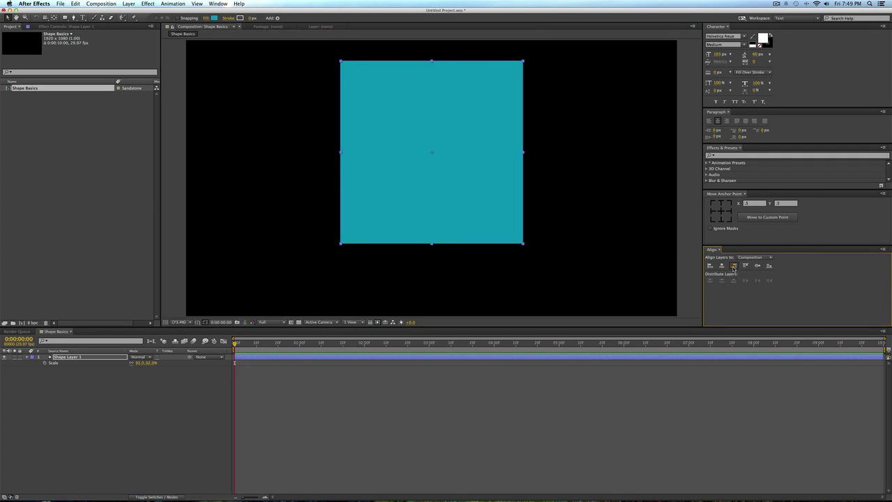
left_click(733, 265)
left_click(757, 266)
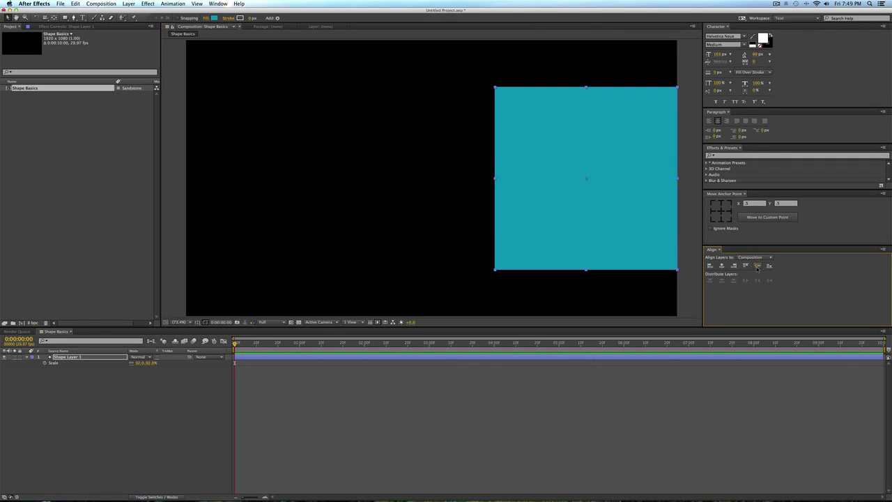
left_click(721, 266)
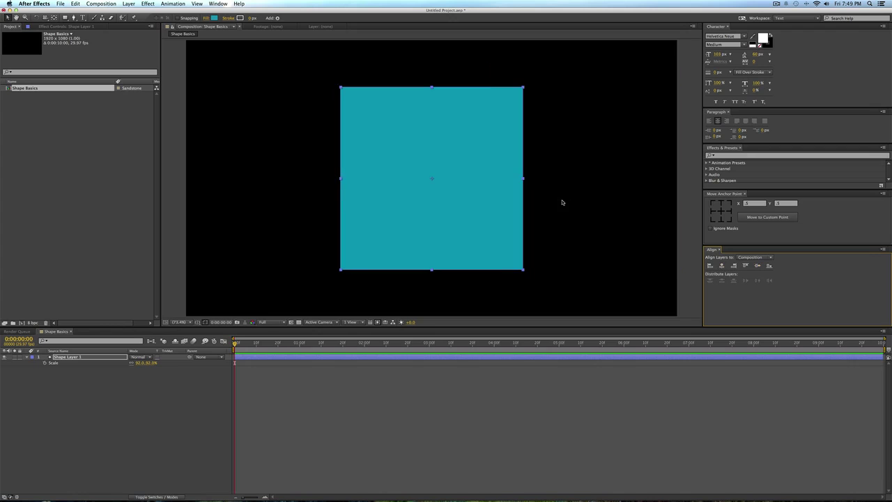
Show the title/action safe guides over the composition.
left_click(198, 322)
left_click(221, 328)
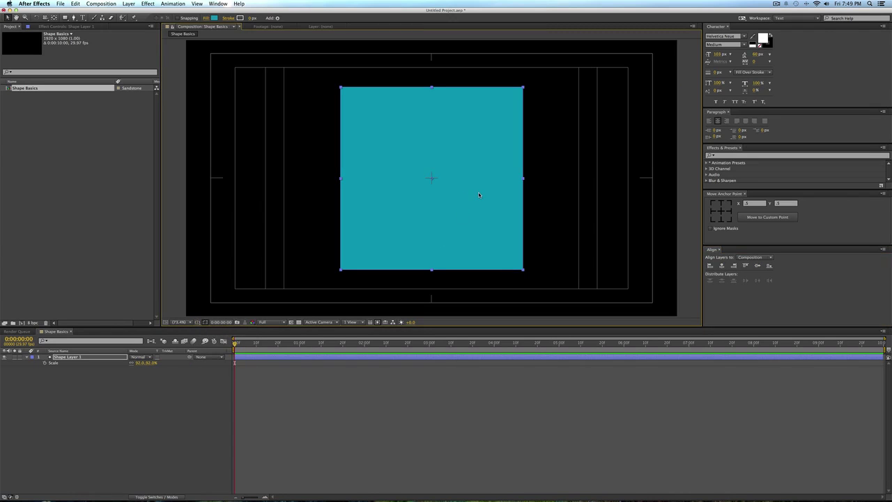
Move the square left of the centre mark and align it to the composition's vertical and horizontal centres.
left_click_drag(478, 195, 361, 201)
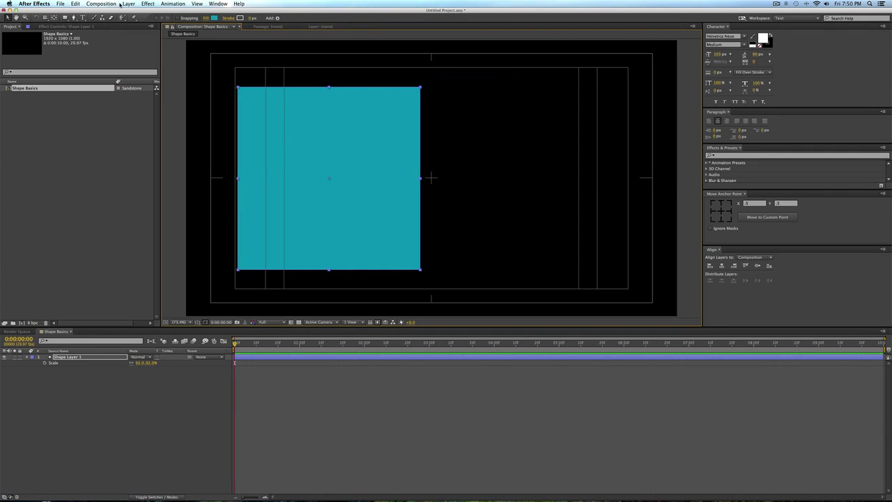
left_click(758, 266)
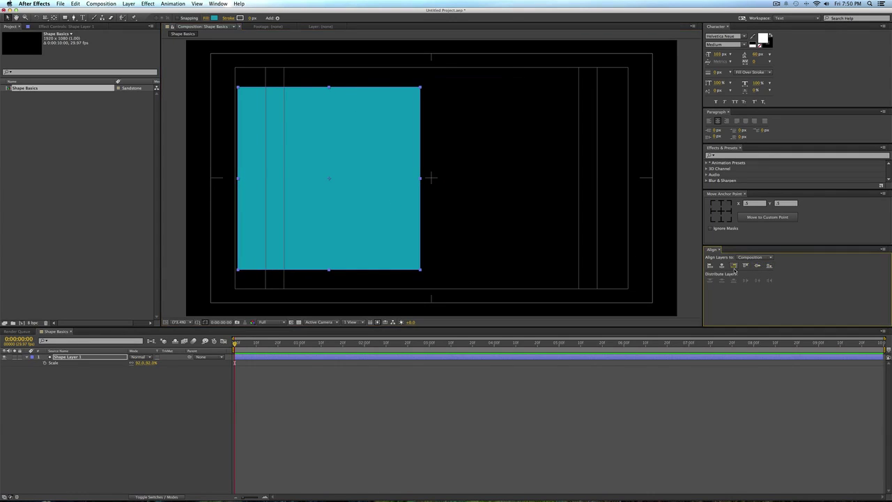
left_click(722, 266)
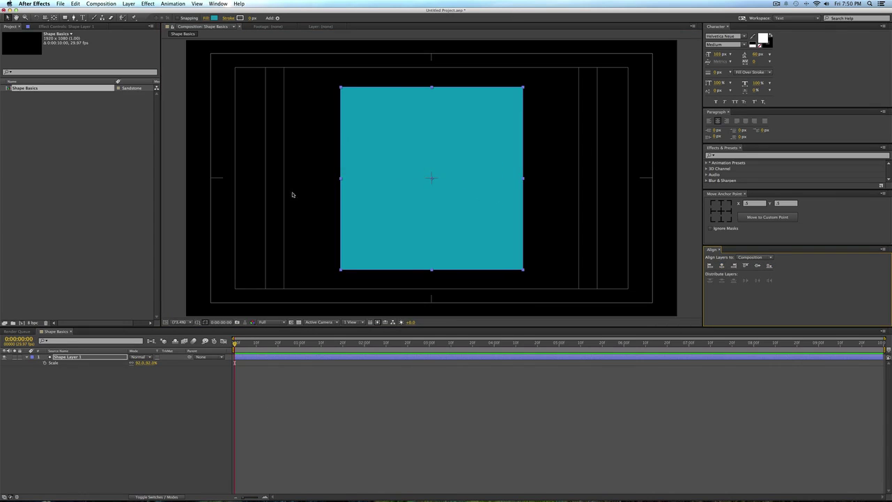
Draw a wide rectangle left of the large square, a tall rectangle right of it and a small square upper left, each on its own shape layer.
left_click(317, 416)
key("q")
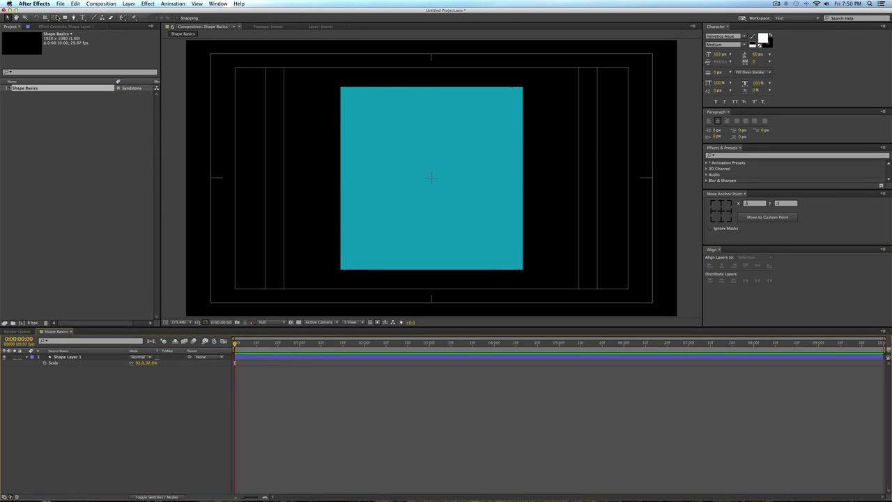
left_click_drag(237, 154, 309, 213)
key("shift")
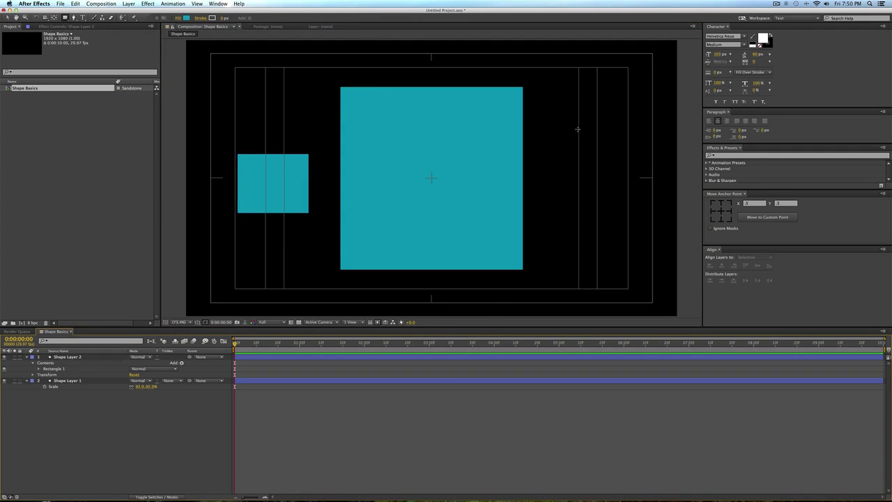
left_click_drag(577, 129, 632, 224)
left_click(551, 395)
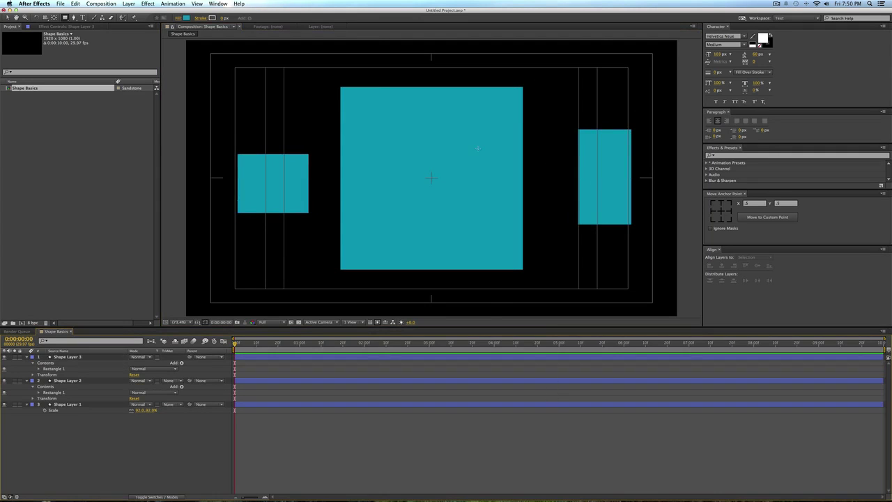
left_click_drag(275, 65, 298, 90)
Align all four shape layers to each other's vertical and horizontal centres and try distributing them by horizontal centre.
left_click(589, 429)
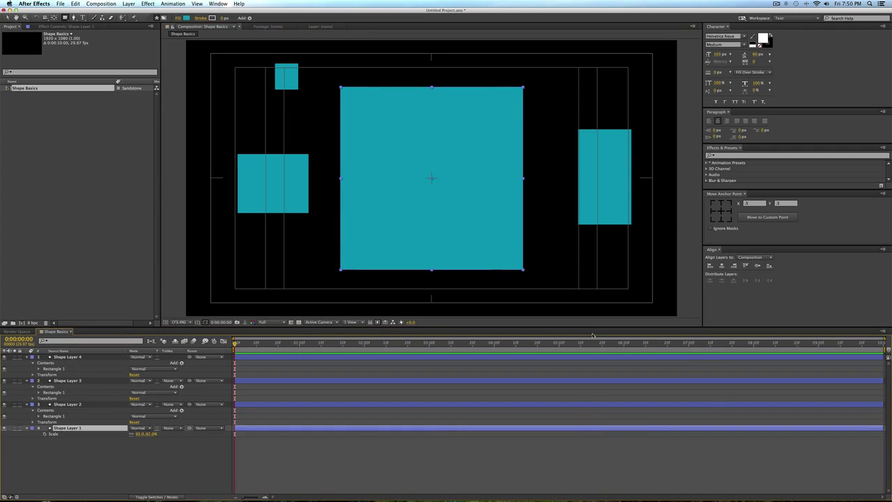
key("shift")
left_click(583, 357, "shift")
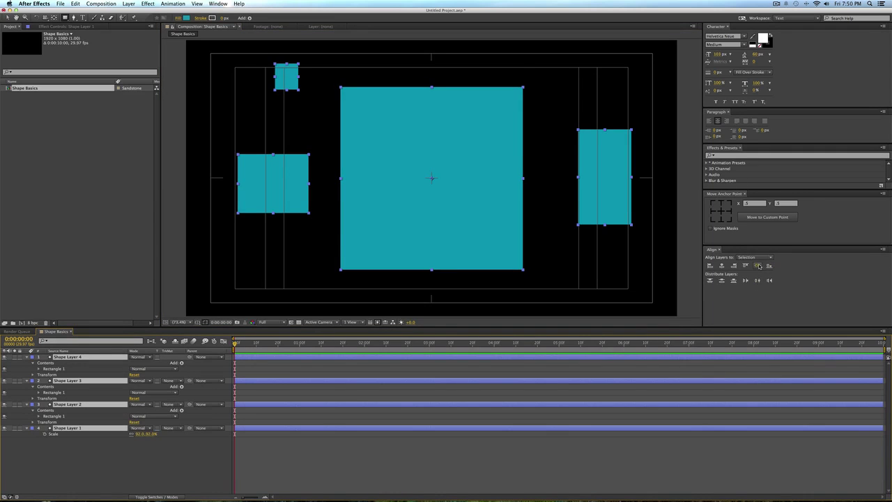
left_click(758, 266)
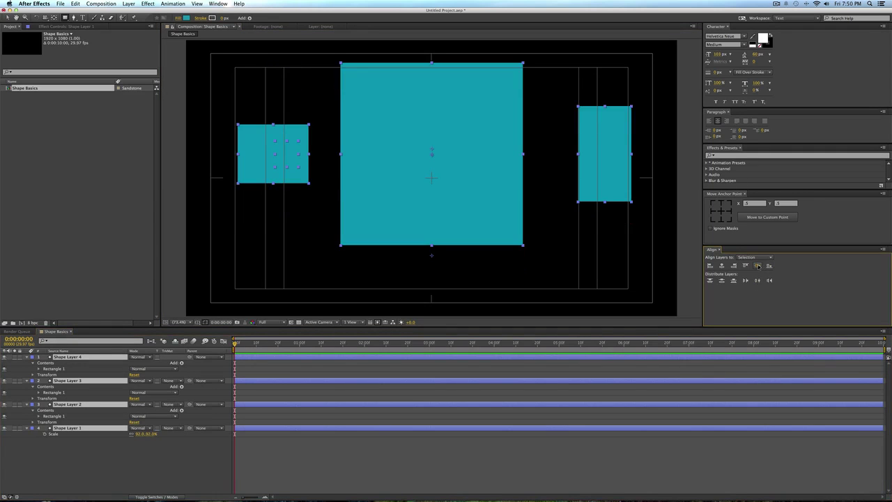
left_click(721, 266)
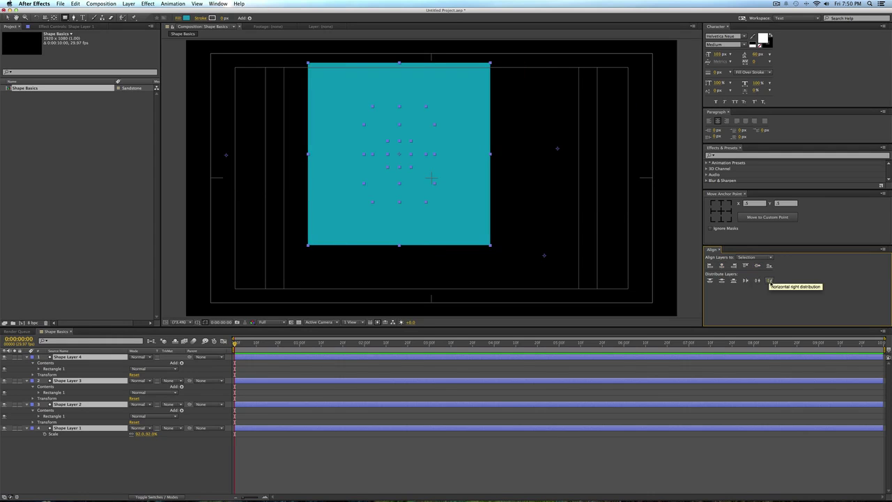
left_click(757, 280)
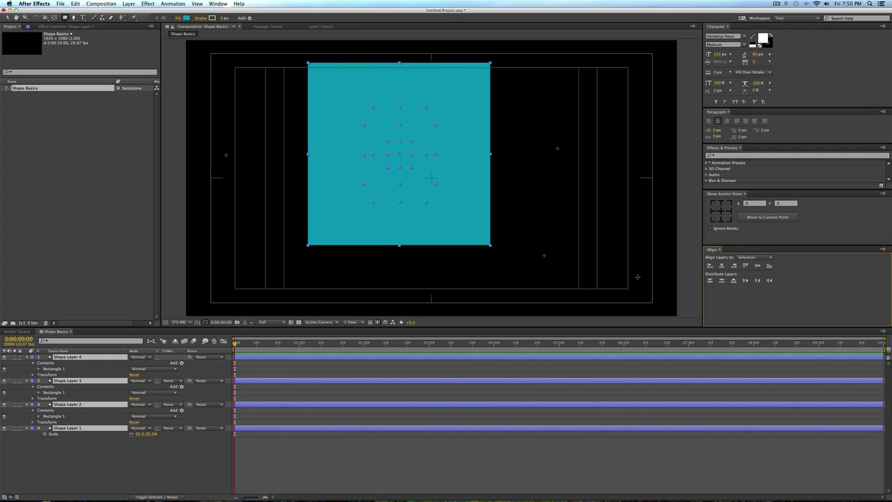
Spread the stacked shapes across the composition: tall rectangle far left, small square left of centre, large square right of centre, wide rectangle far right.
key("v")
left_click_drag(445, 120, 529, 125)
left_click(401, 369)
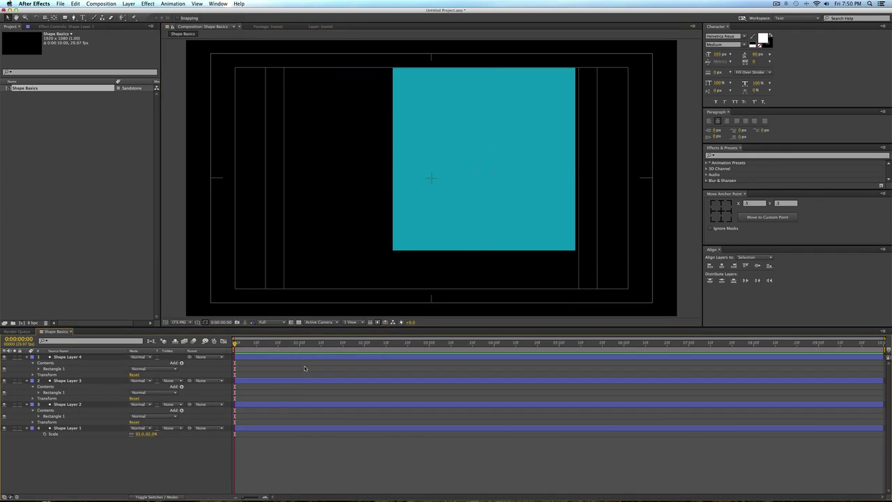
left_click(600, 358)
left_click(606, 380)
left_click_drag(379, 153, 229, 141)
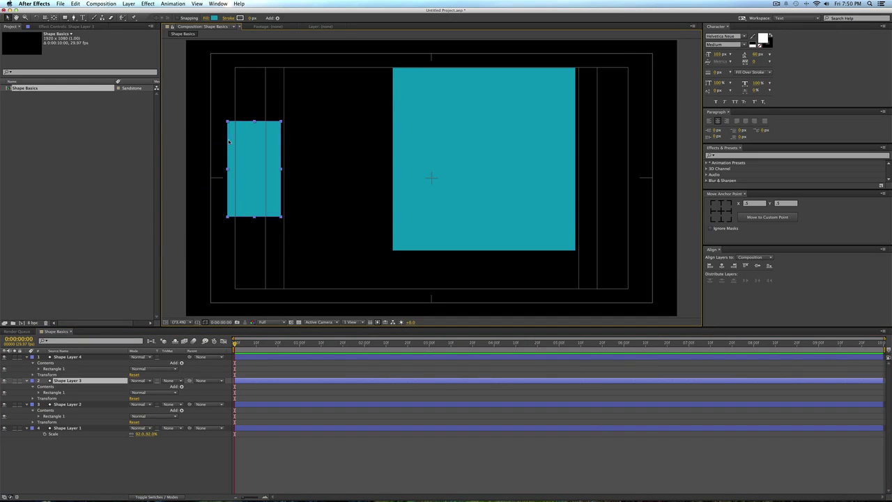
left_click(606, 404)
left_click_drag(407, 194, 489, 163)
key("Return")
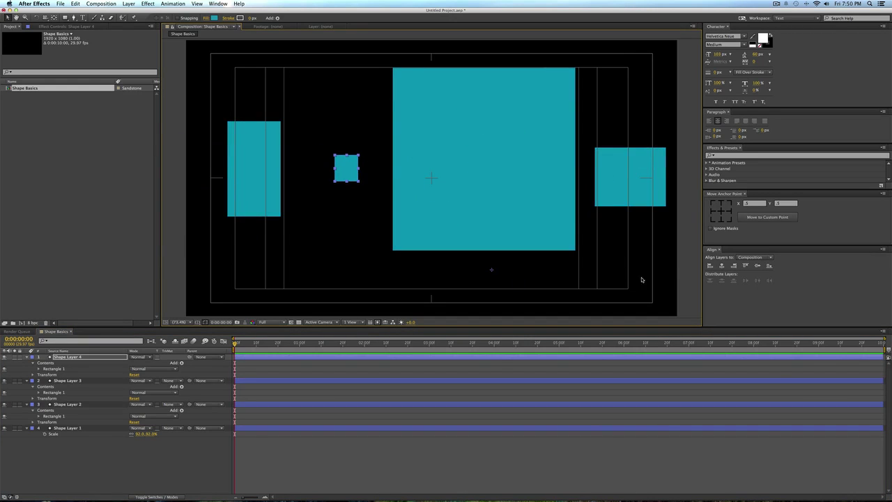
Try the horizontal centre and left distributions on all four shape layers, finishing with the horizontal right distribution.
left_click(561, 428, "shift")
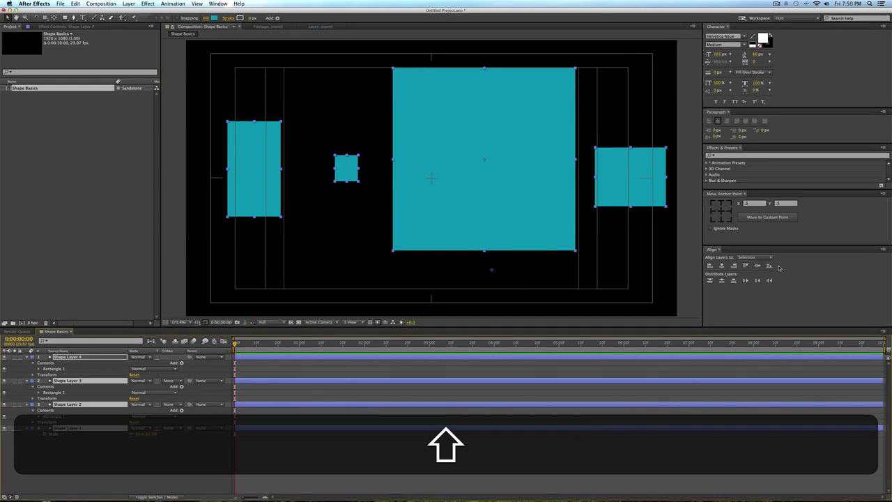
left_click(757, 280)
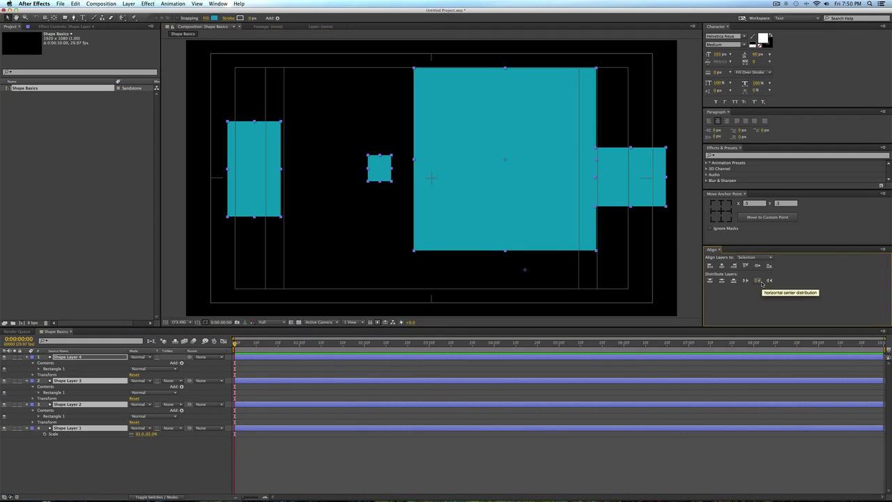
left_click(745, 280)
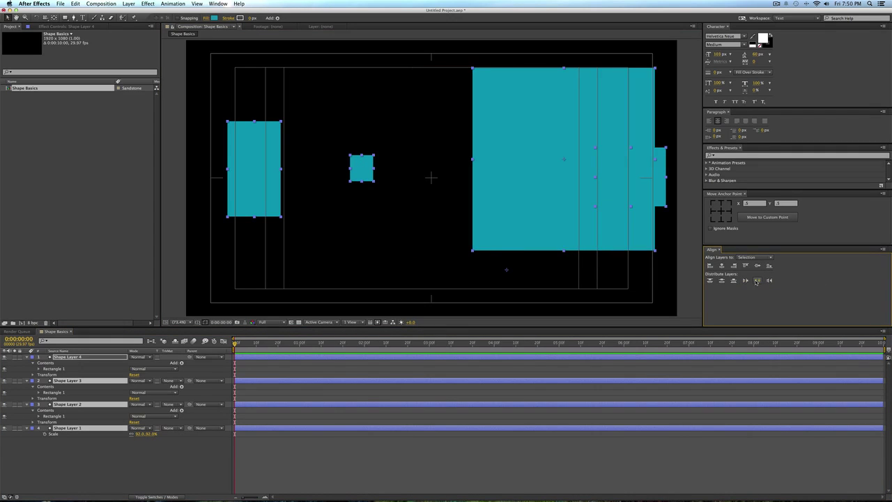
left_click(757, 280)
left_click(769, 280)
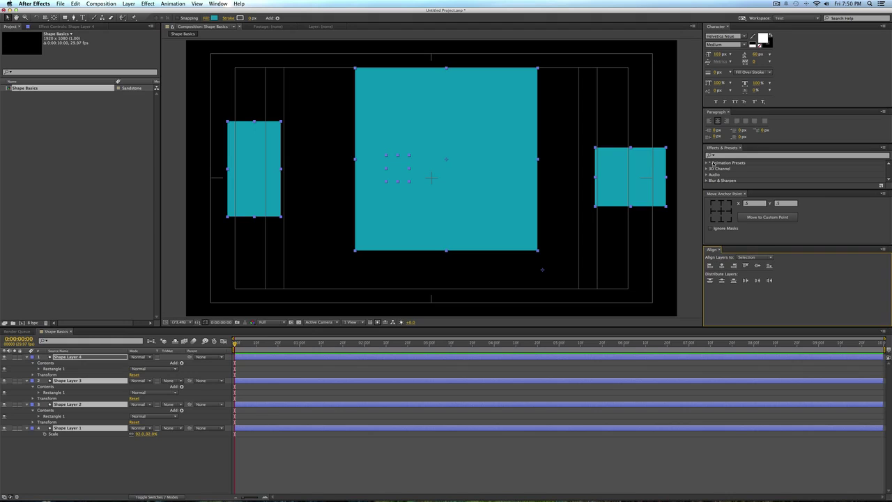
Delete Shape Layers 1, 2 and 3, keeping only the small square's layer.
left_click(307, 359)
key("shift")
left_click(300, 436, "shift")
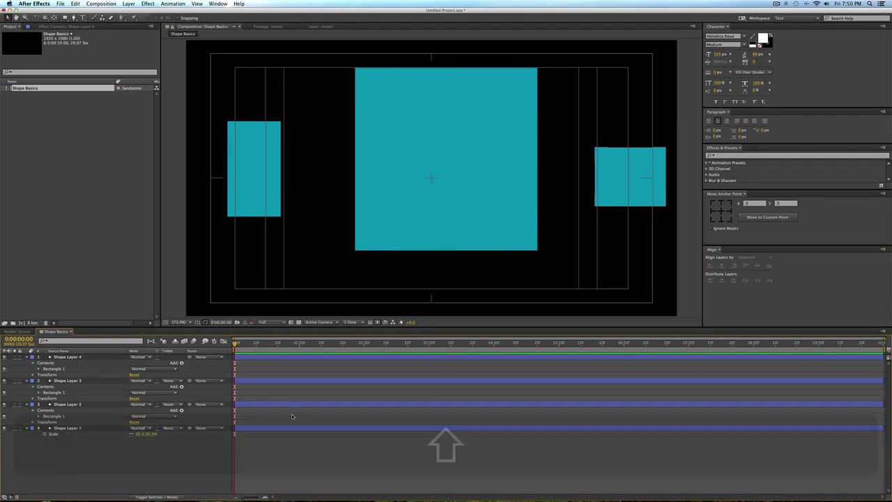
key("shift+BackSpace")
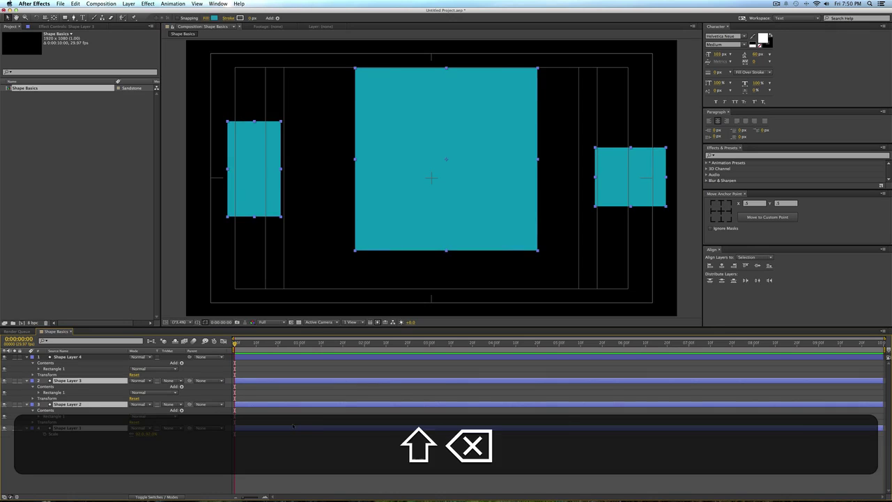
Expand the small square's shape layer and its Rectangle 1 group to show the path, stroke, fill and transform properties.
left_click(26, 358)
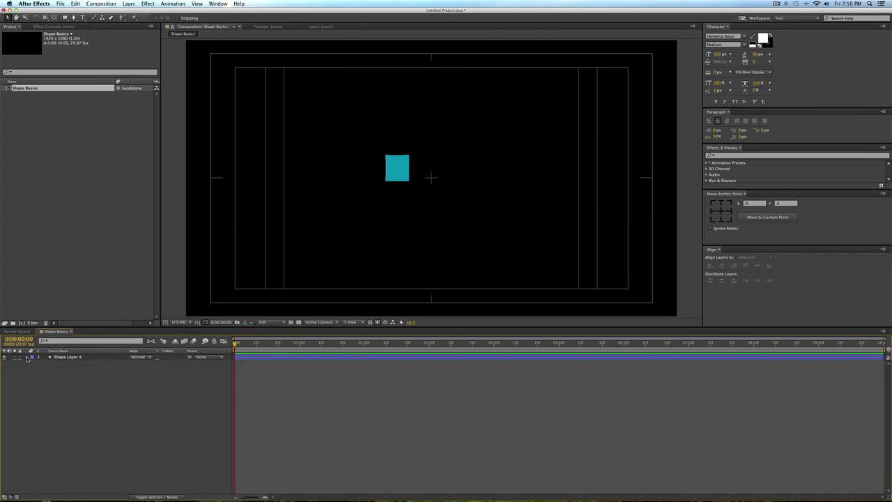
left_click(26, 358)
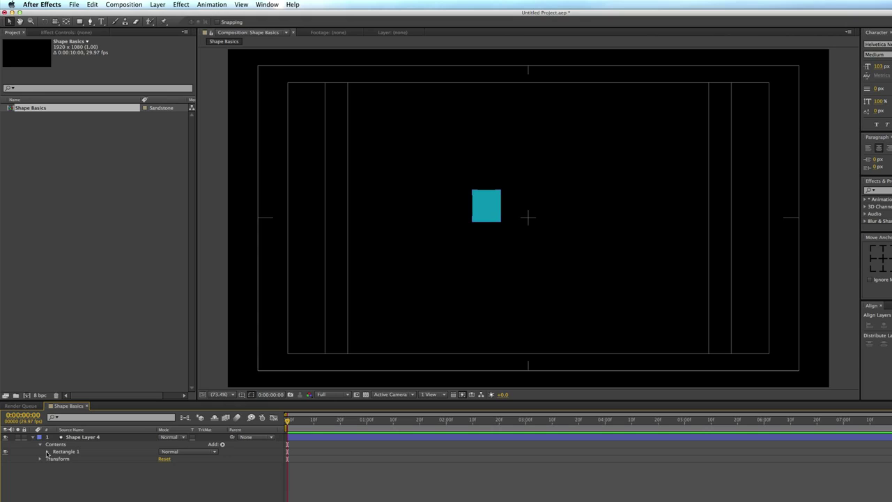
left_click(47, 450)
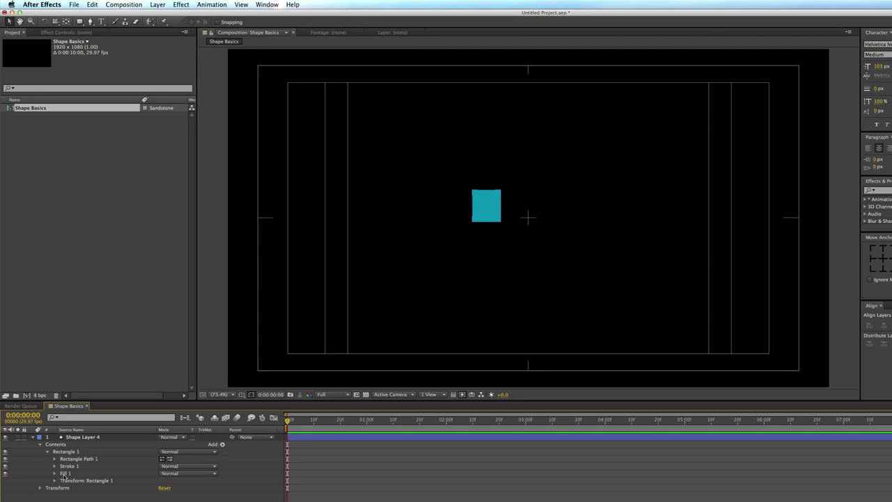